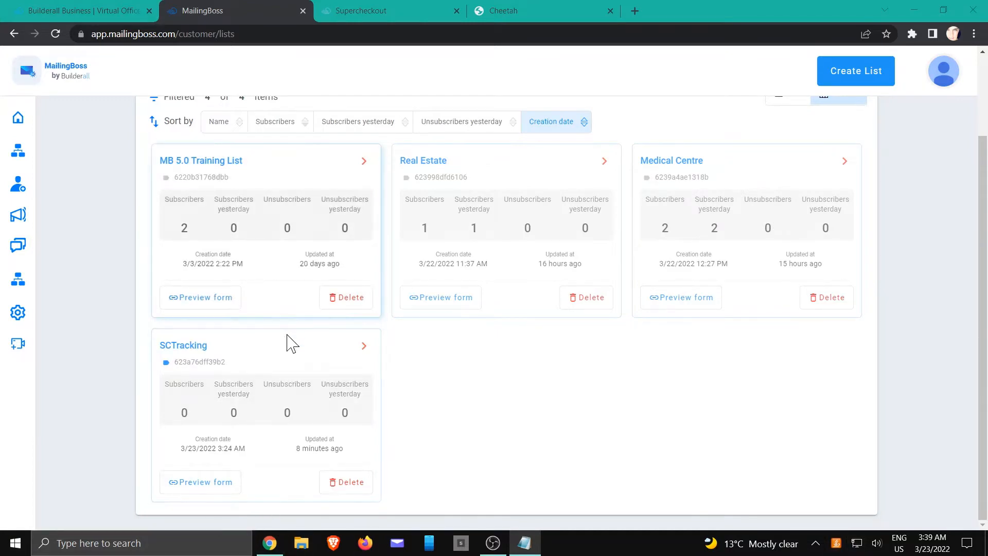
- Confirm the SCTracking list in MailingBoss has 0 subscribers, then switch to SuperCheckout's products
click(364, 345)
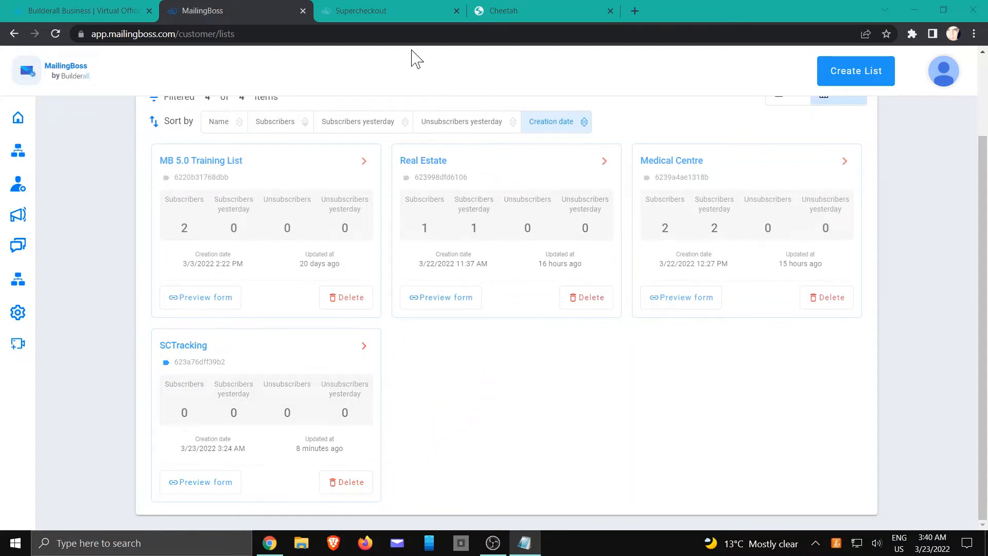
click(390, 14)
- Open the Crystal Skull Bottle product's edit page and scroll down to its Email Campaign section
scroll(402, 223, down, 2)
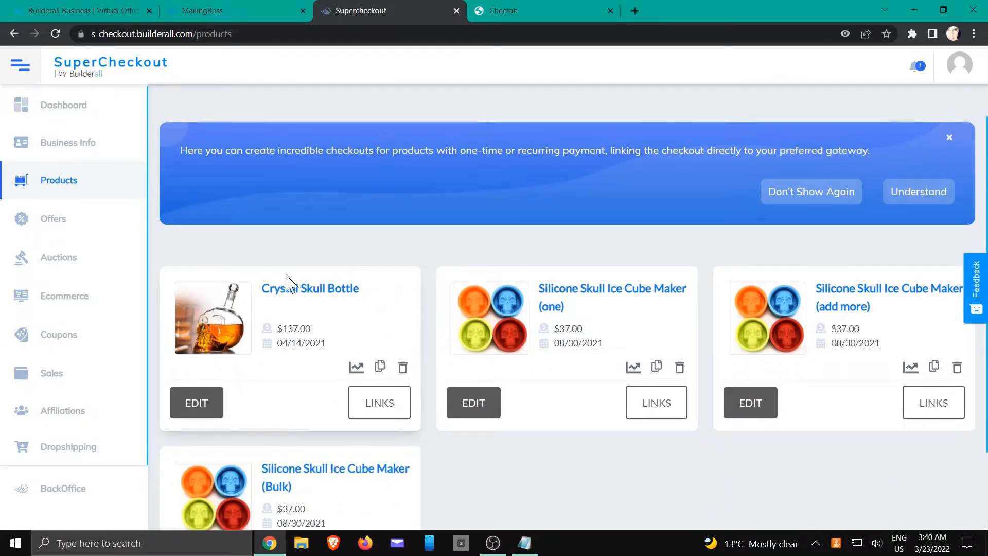
click(204, 401)
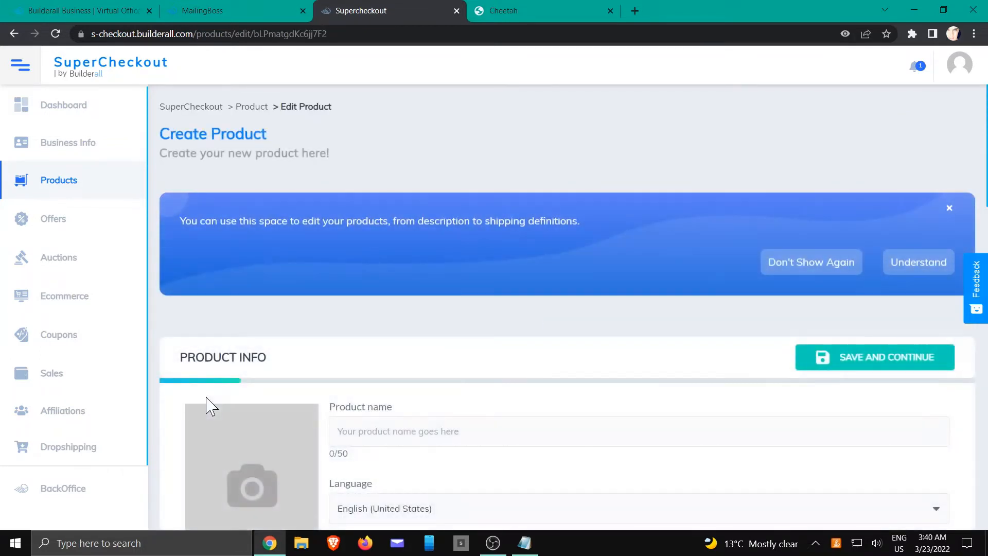
scroll(304, 334, down, 10)
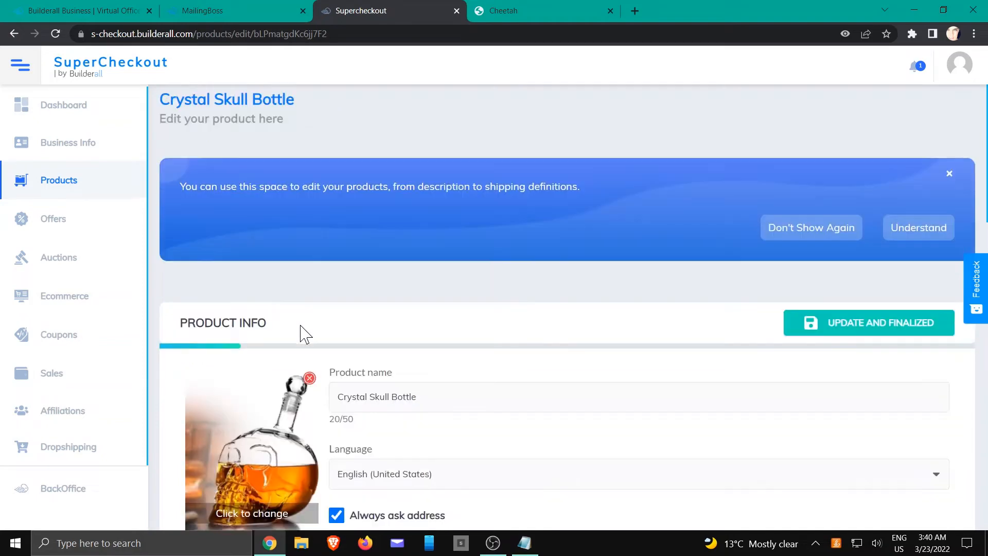
scroll(303, 333, down, 5)
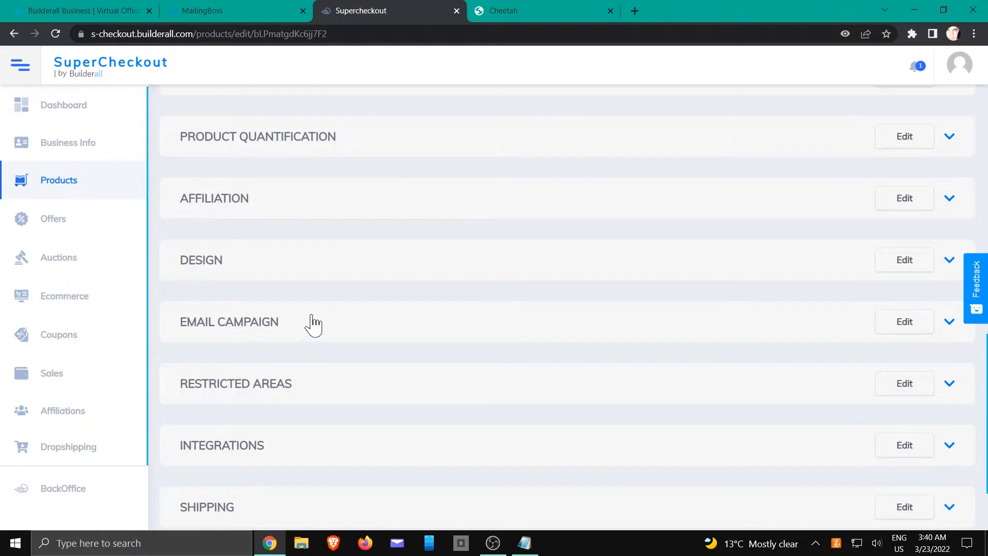
scroll(309, 326, down, 1)
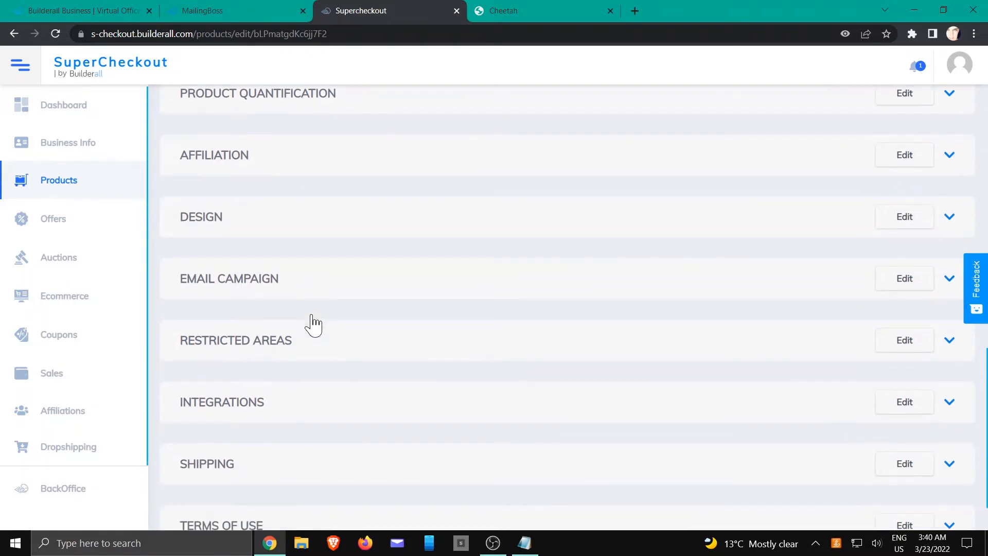
- Set the Email Campaign's MailingBoss list to Default Form / SCTracking and review the email messages
click(246, 282)
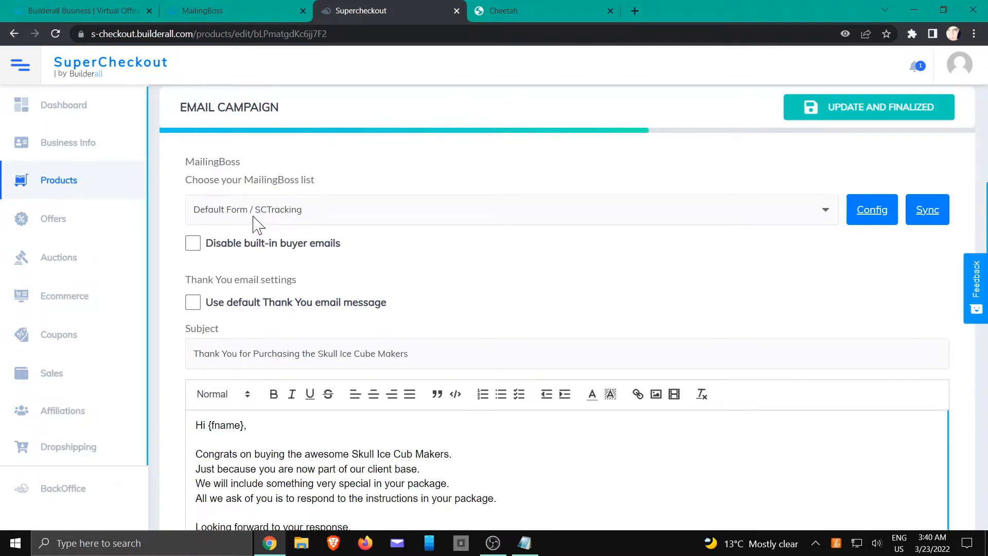
click(397, 218)
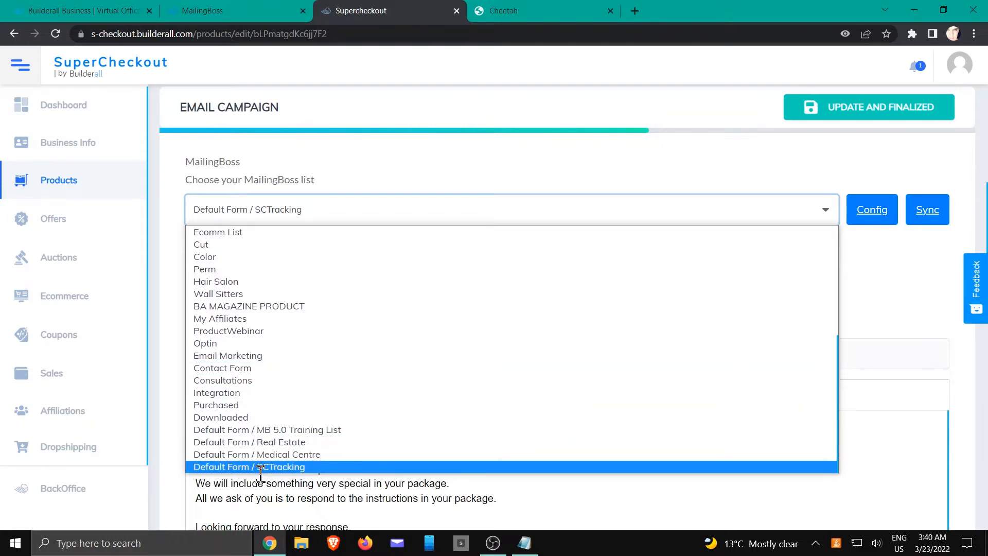
click(280, 467)
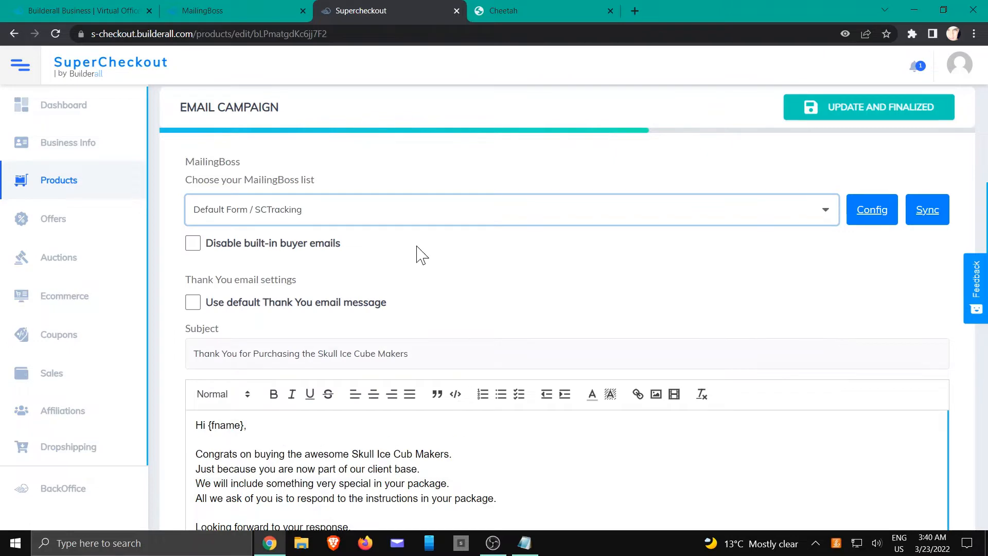
scroll(432, 247, down, 4)
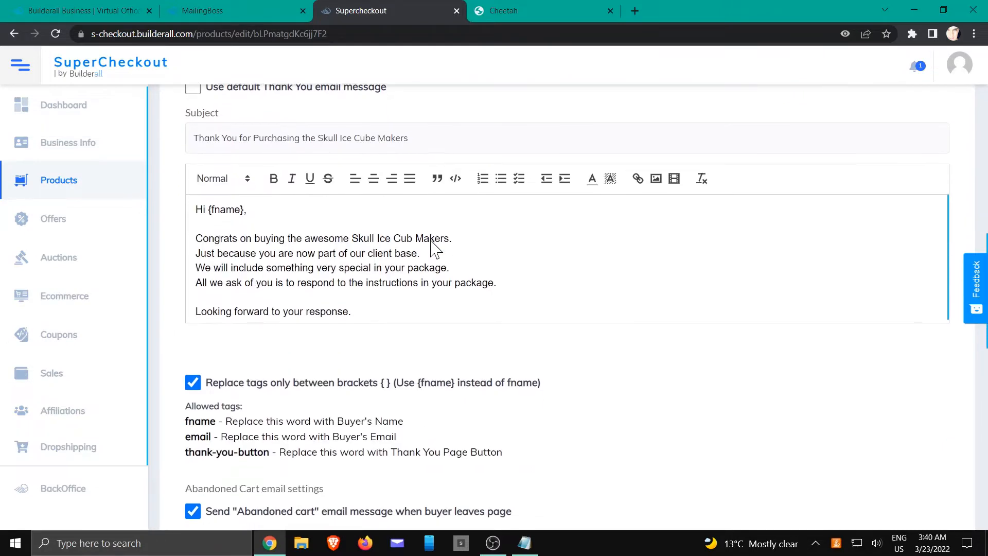
scroll(534, 287, down, 9)
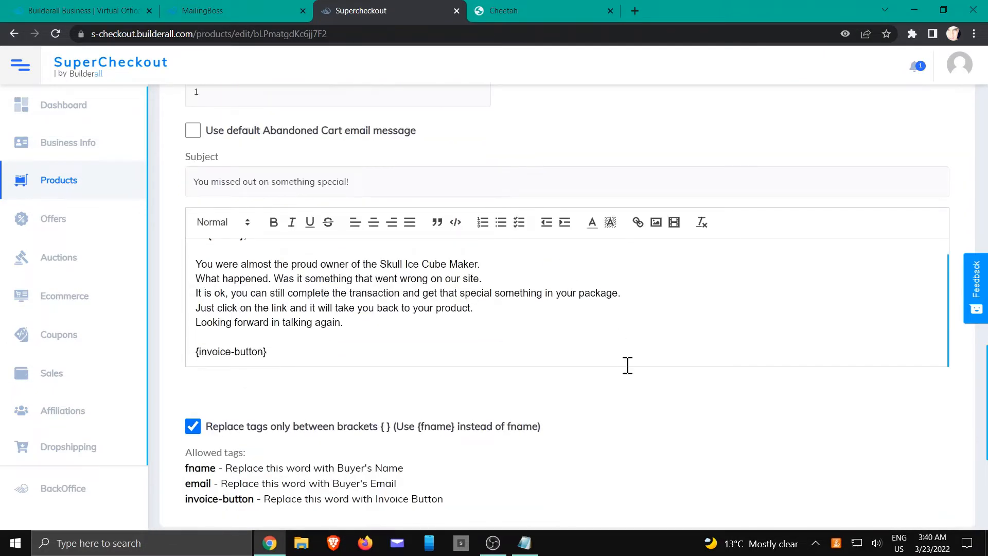
scroll(628, 365, down, 6)
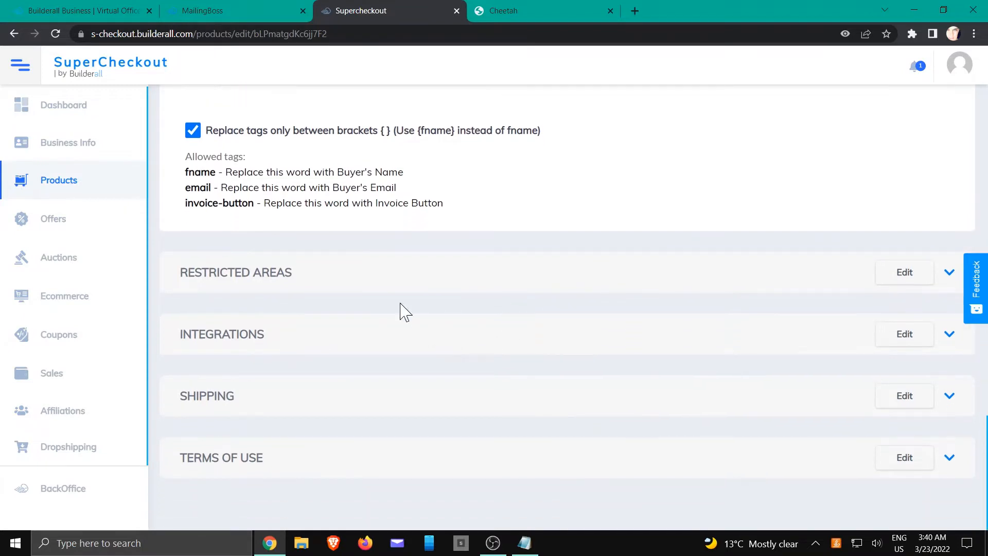
- In Integrations, leave Enable tracking and Add buyer to MailingBoss list both switched on
click(238, 340)
scroll(315, 338, down, 6)
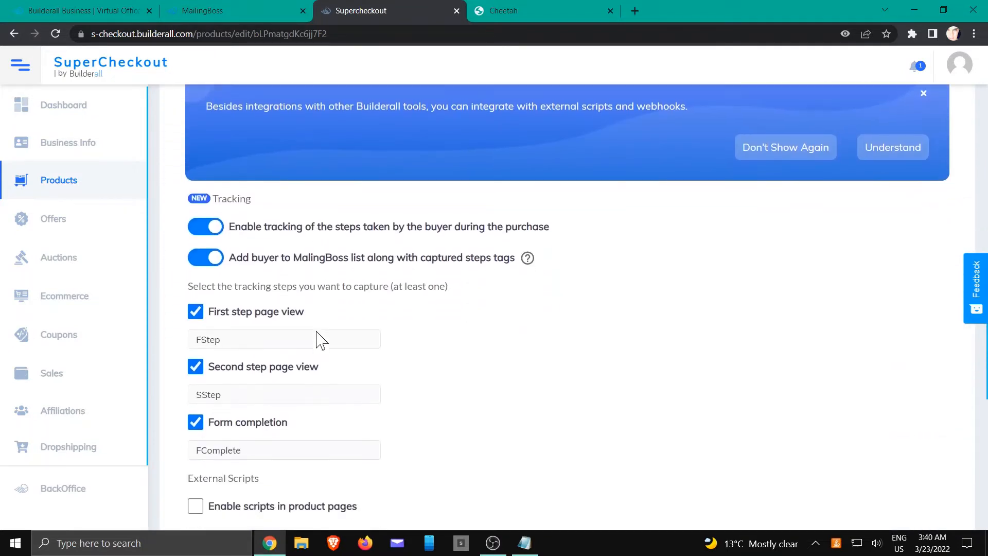
scroll(316, 332, down, 1)
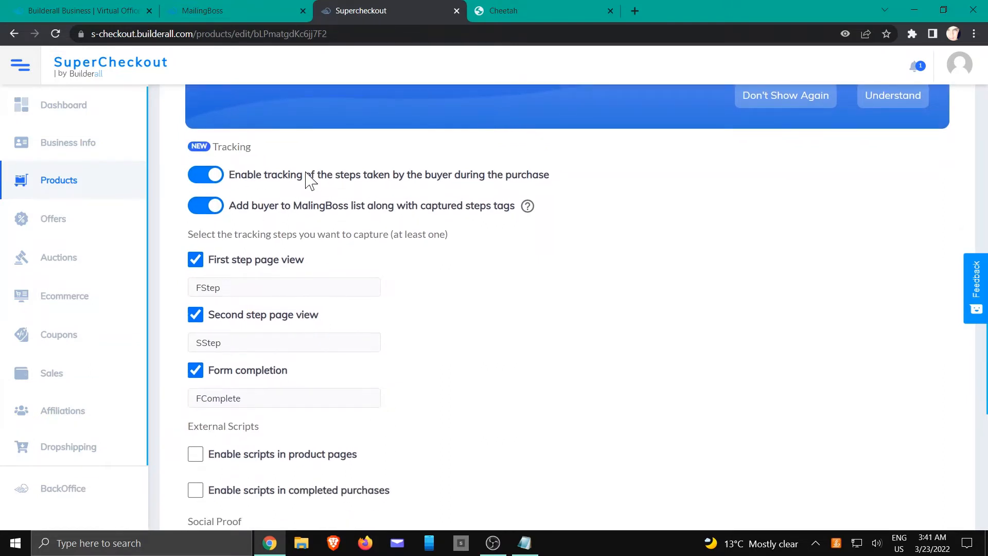
click(215, 178)
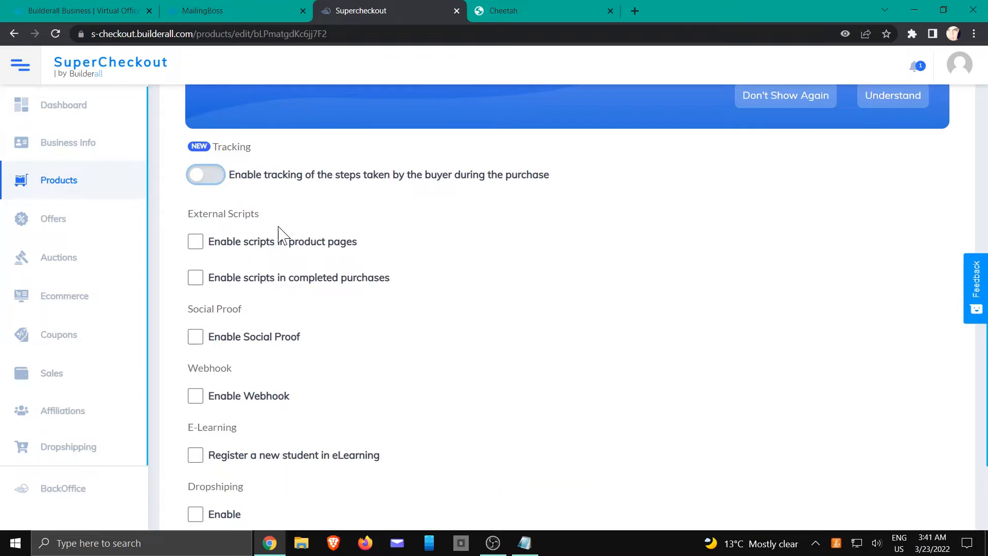
scroll(263, 180, down, 1)
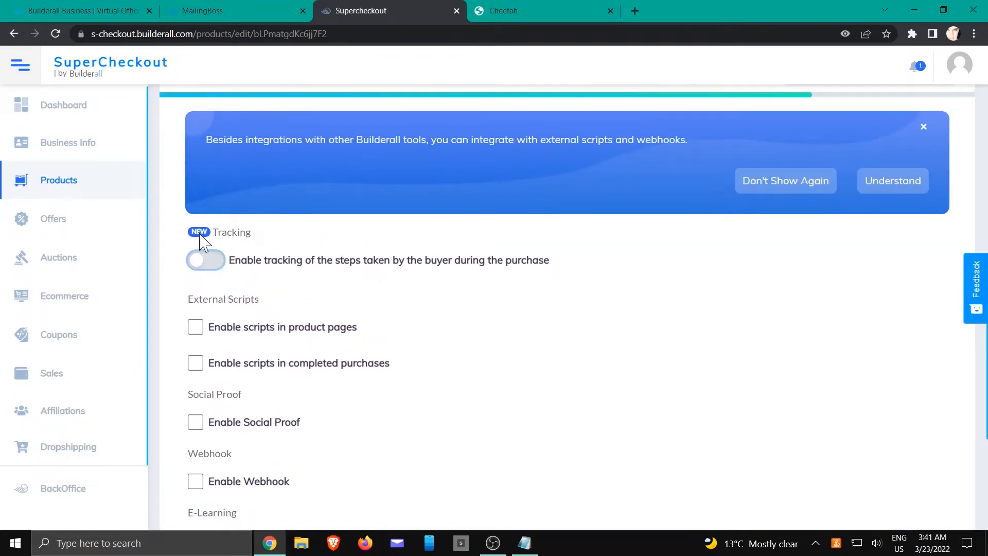
click(198, 263)
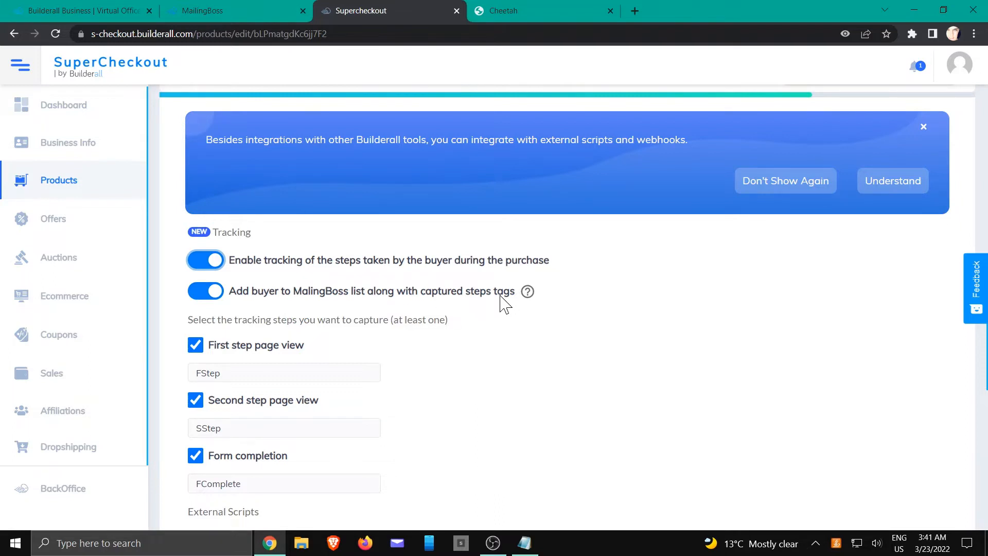
click(208, 291)
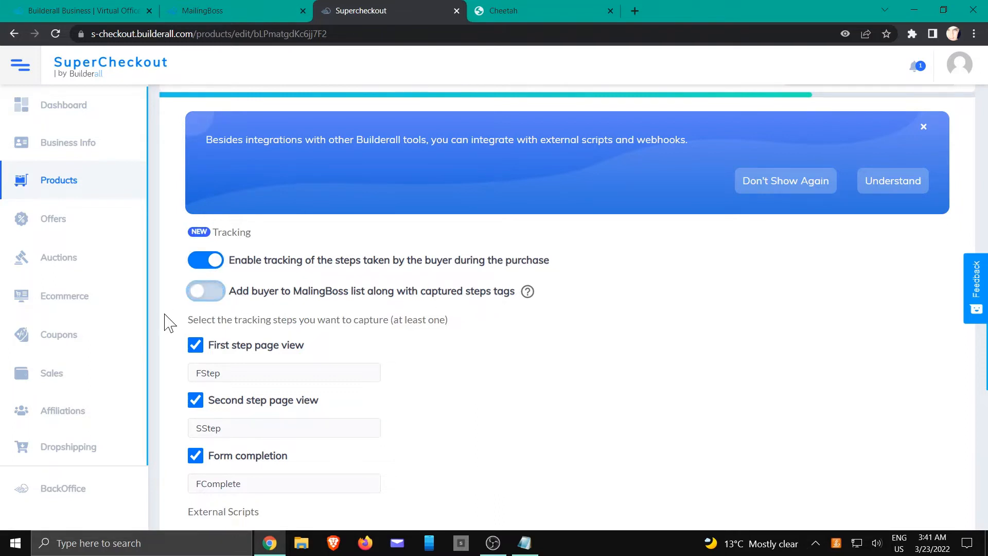
click(200, 292)
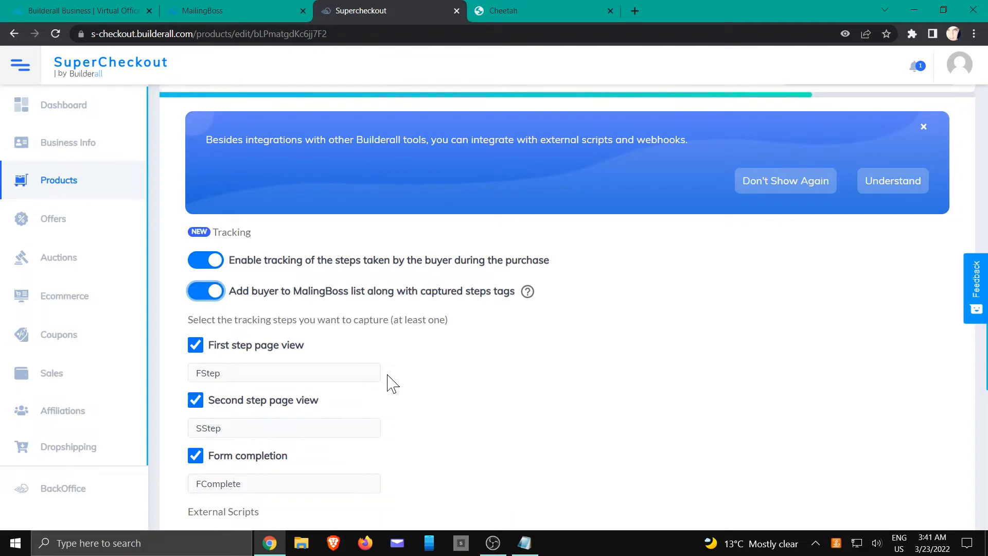
scroll(420, 359, down, 2)
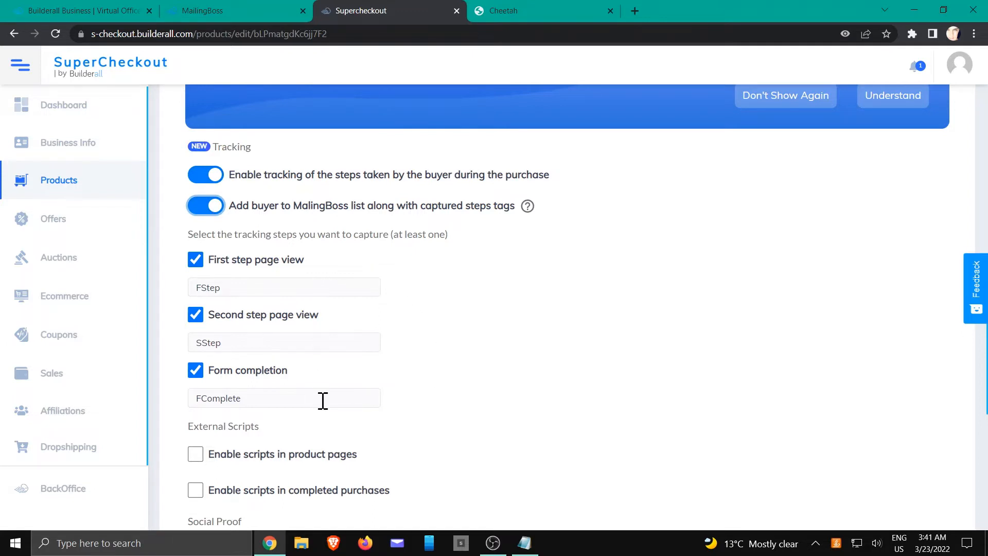
- Leave first step, second step and form completion tracking all checked with tags FStep, SStep, FComplete
click(240, 283)
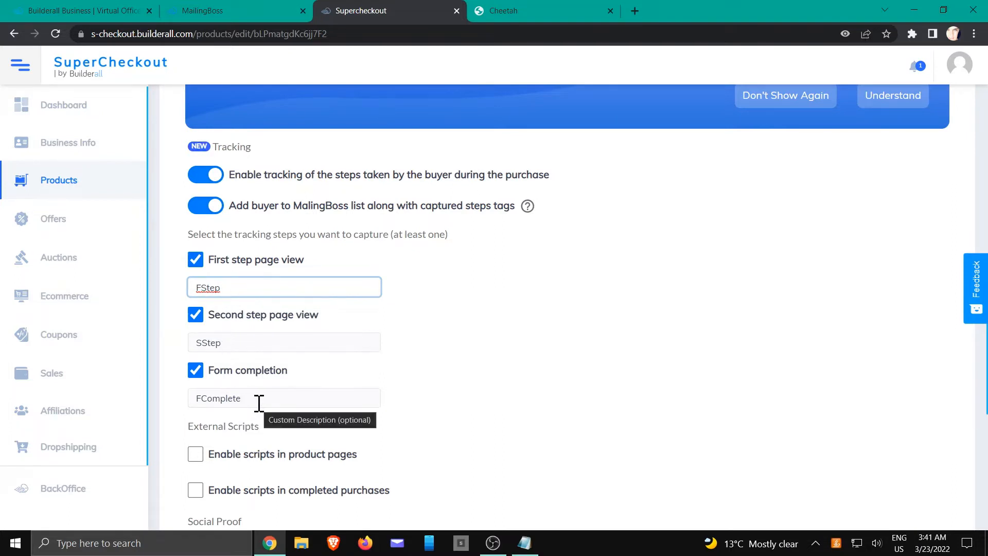
click(430, 326)
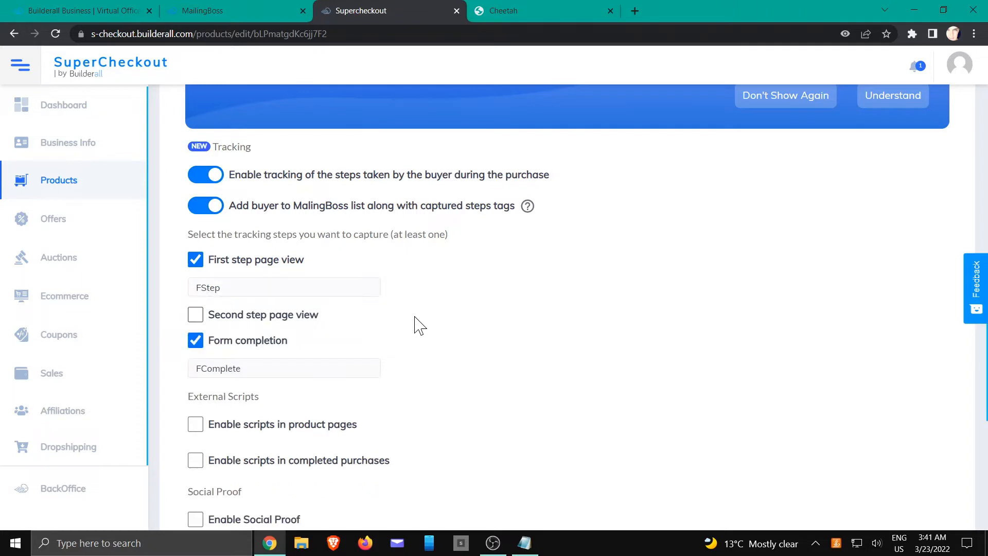
click(195, 316)
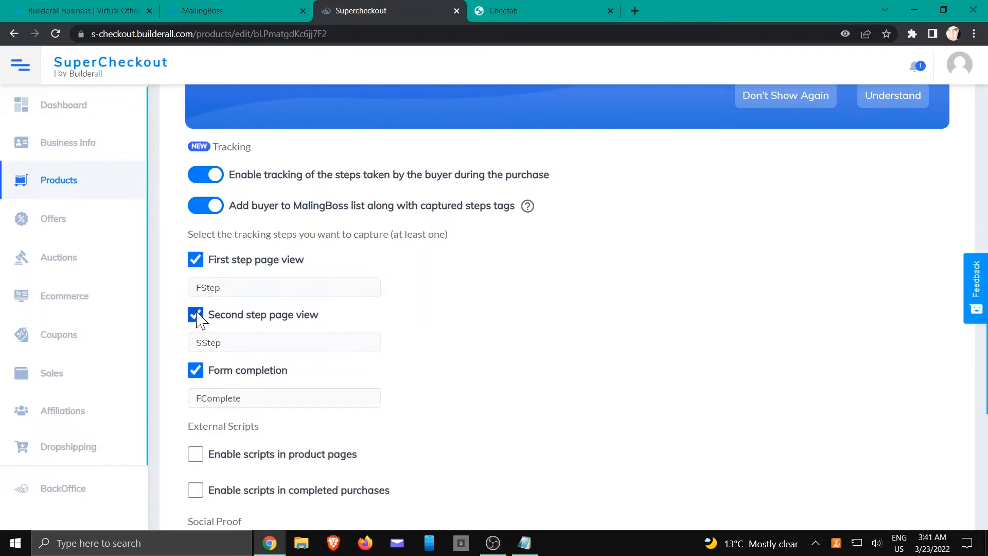
click(196, 371)
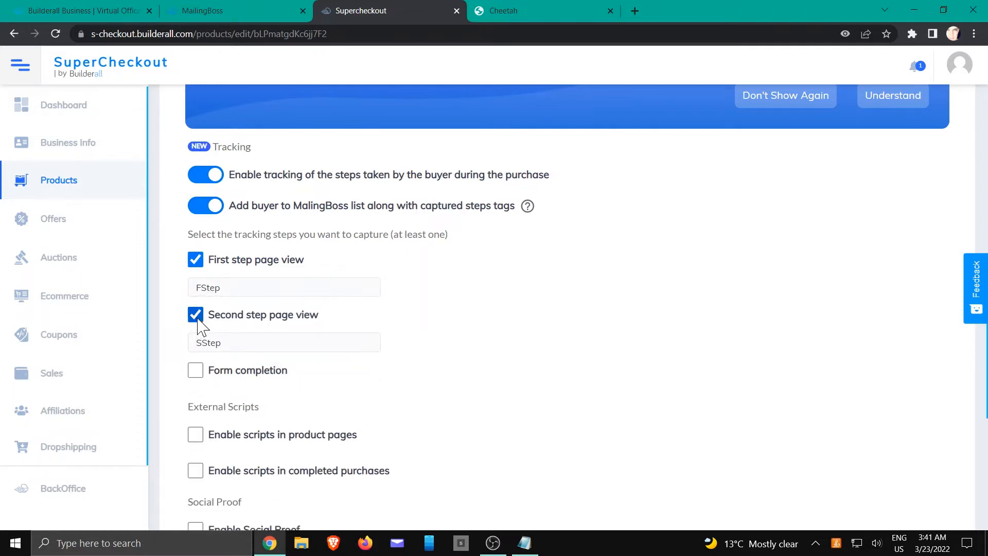
click(196, 315)
click(195, 259)
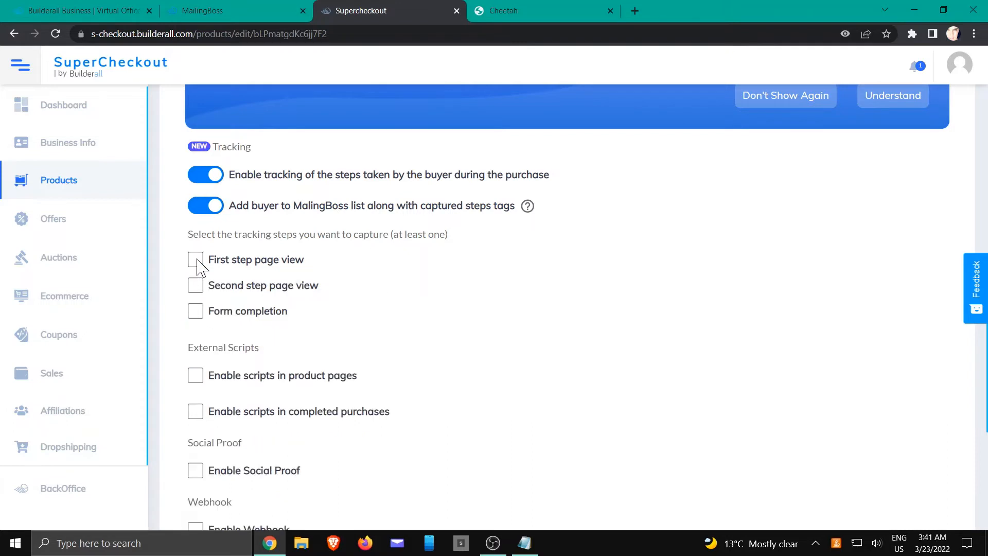
click(196, 311)
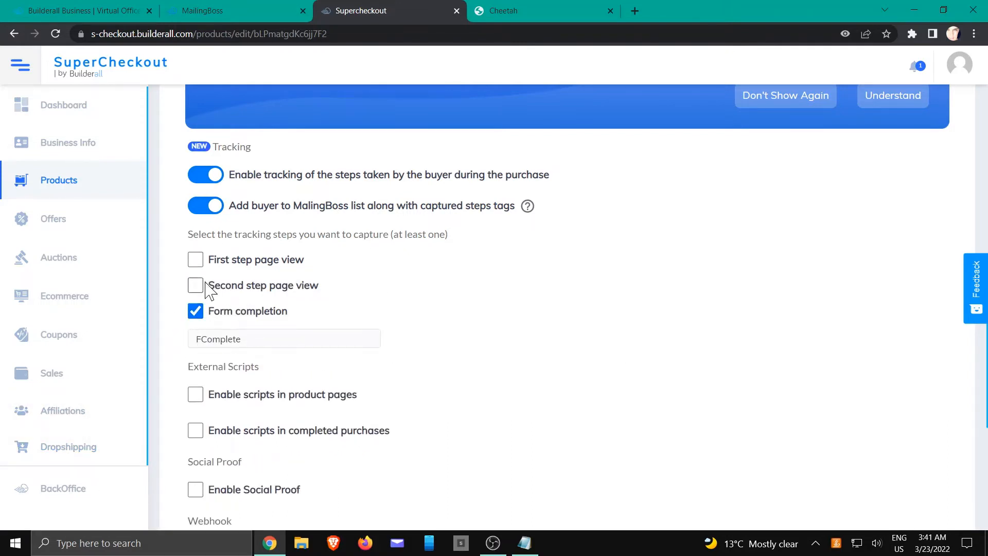
click(196, 286)
click(196, 260)
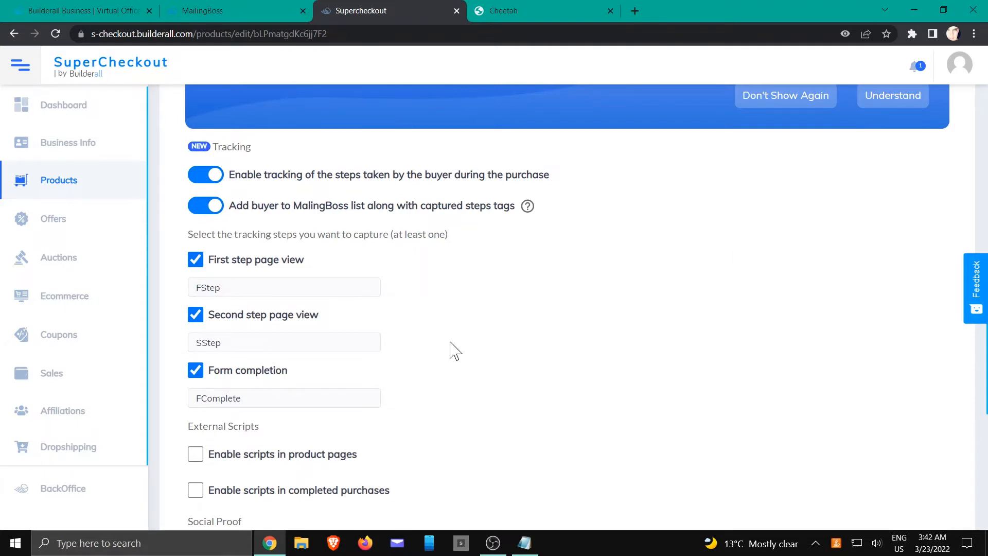
scroll(488, 349, down, 8)
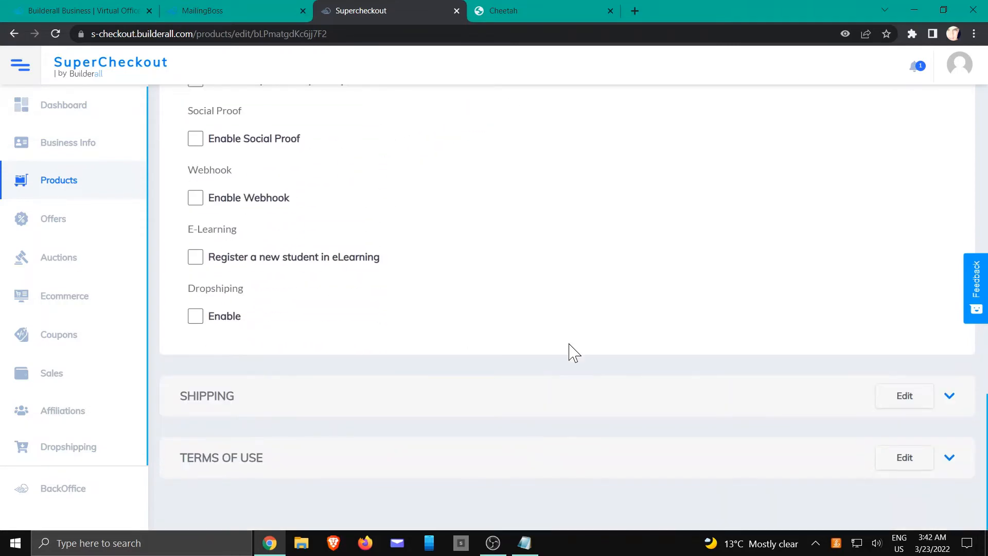
- Save the product's settings with Update and Finalized
scroll(849, 331, up, 15)
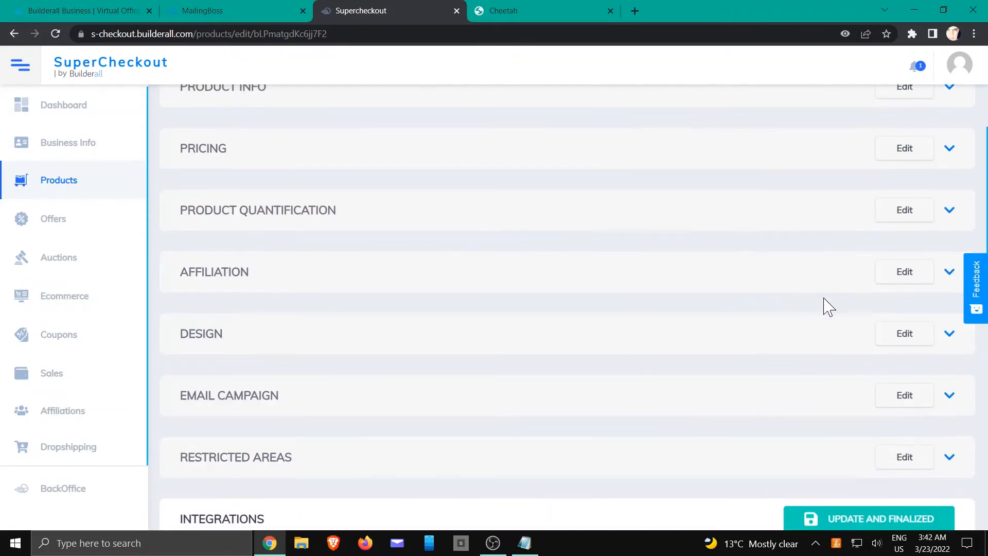
scroll(828, 308, down, 5)
click(857, 267)
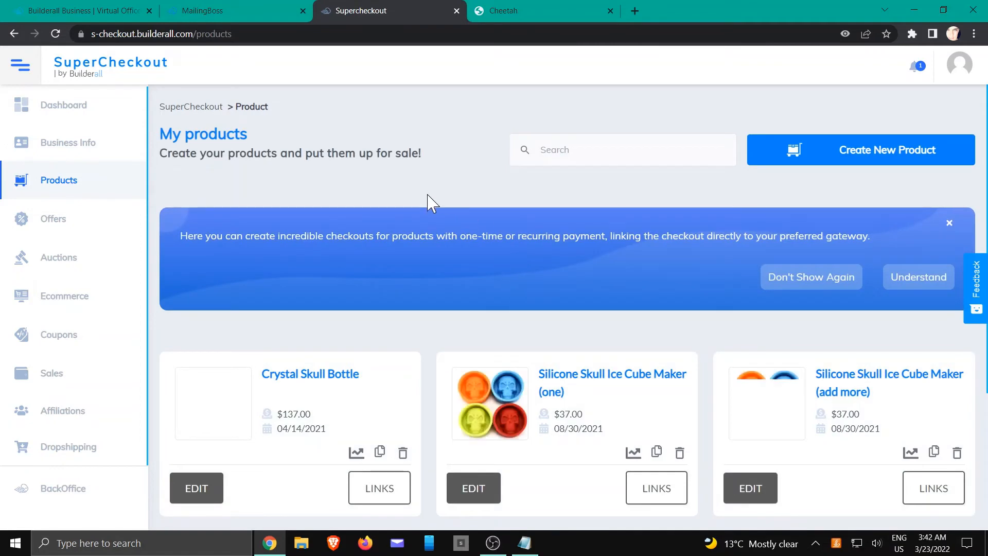
- Copy the Crystal Skull Bottle checkout URL from its product links
scroll(430, 202, down, 3)
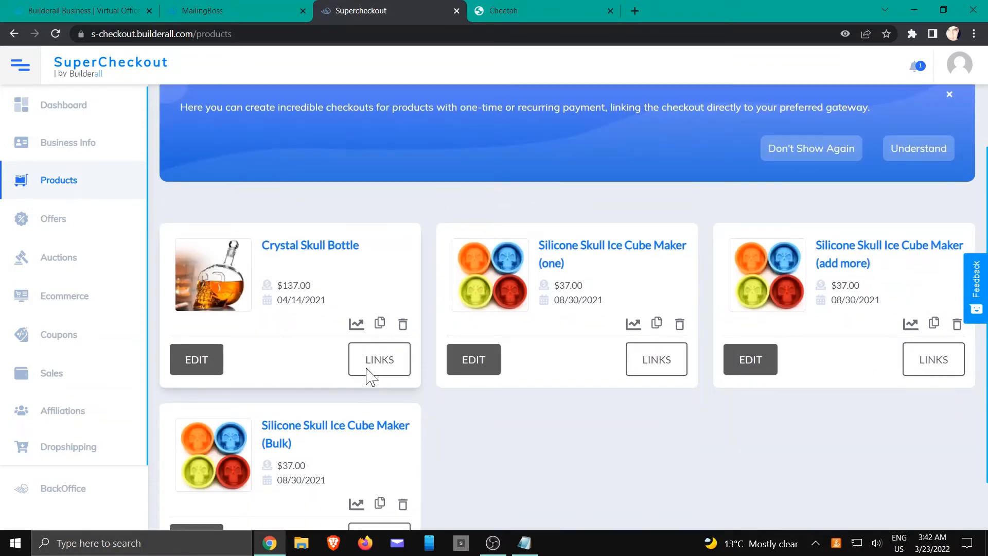
click(369, 376)
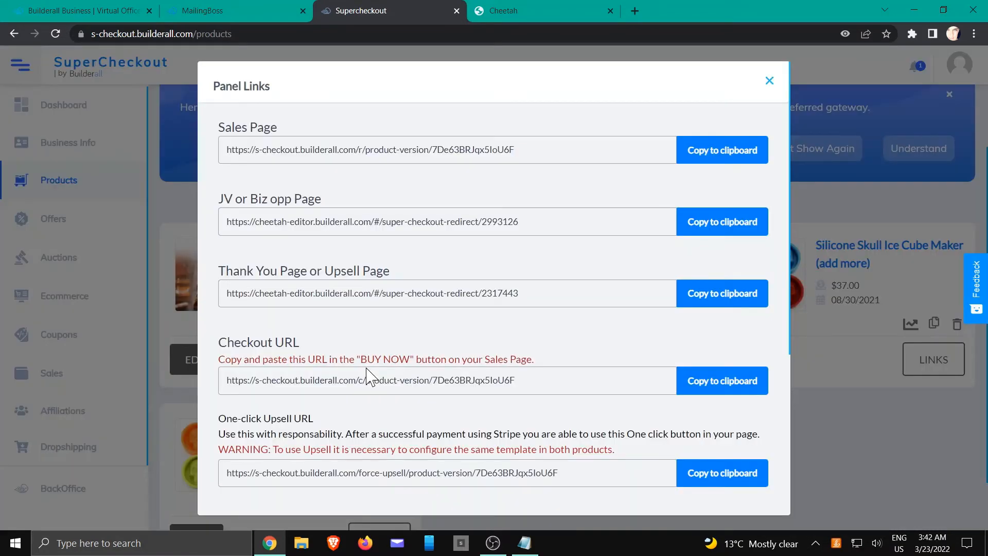
click(727, 383)
click(769, 80)
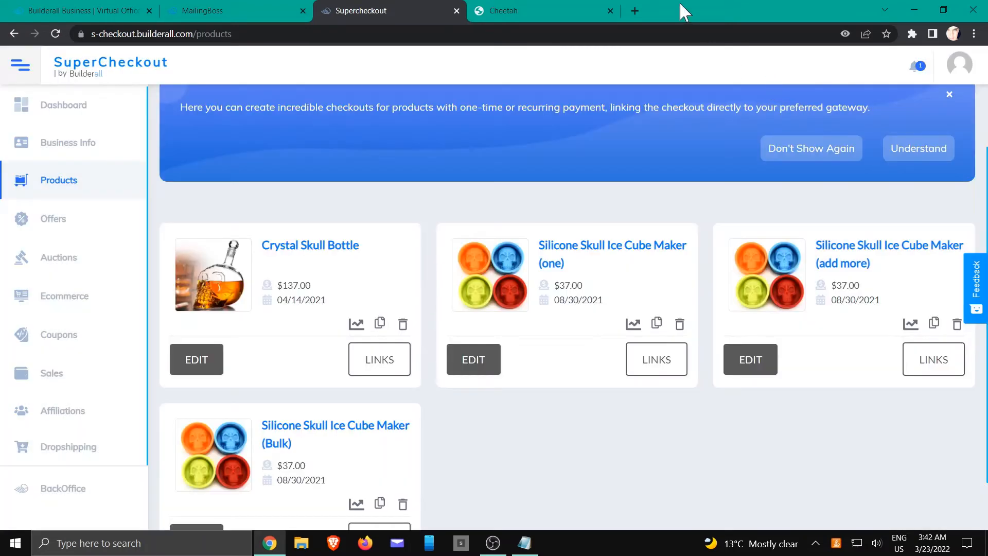
click(634, 10)
- Open the copied checkout URL and continue to the Payment step showing a $237.00 total
right_click(609, 33)
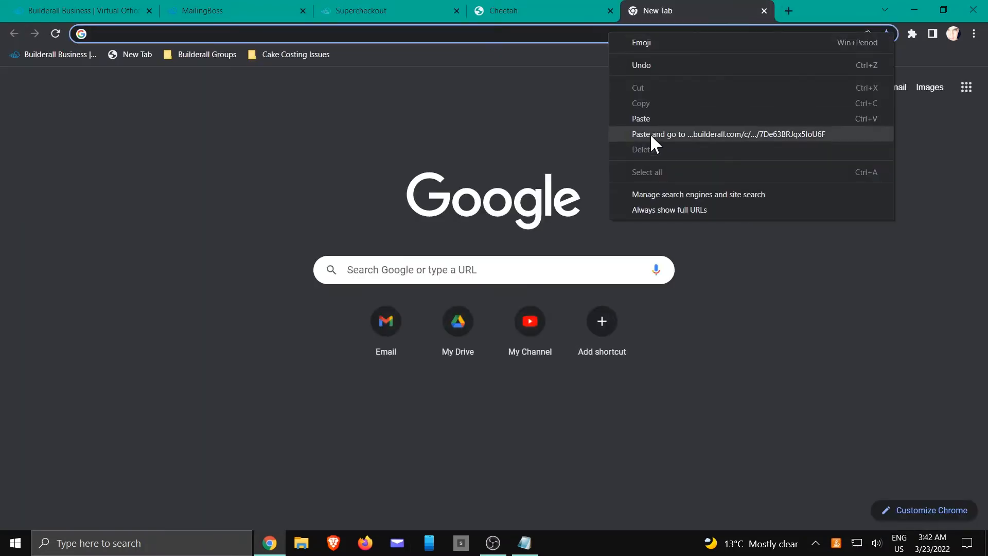
click(650, 133)
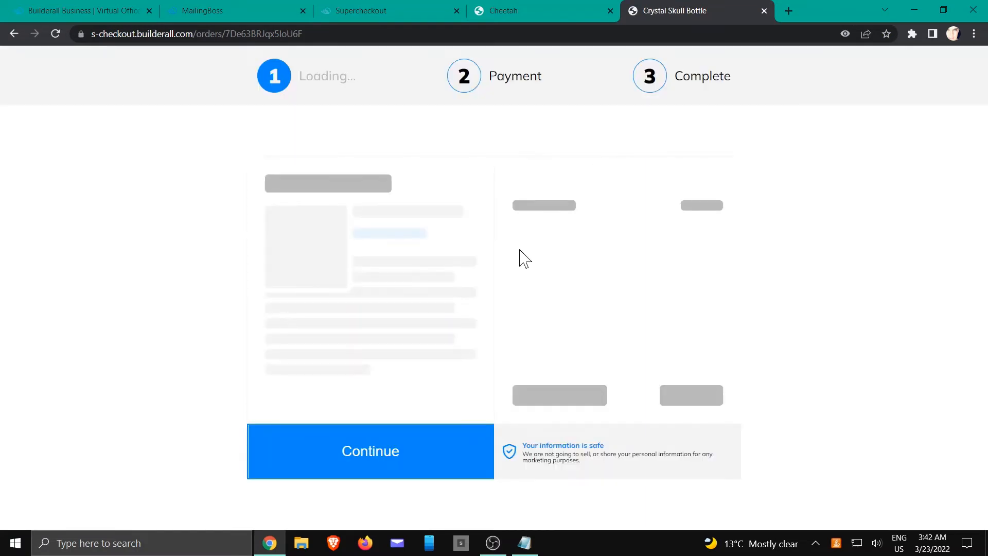
scroll(618, 262, down, 2)
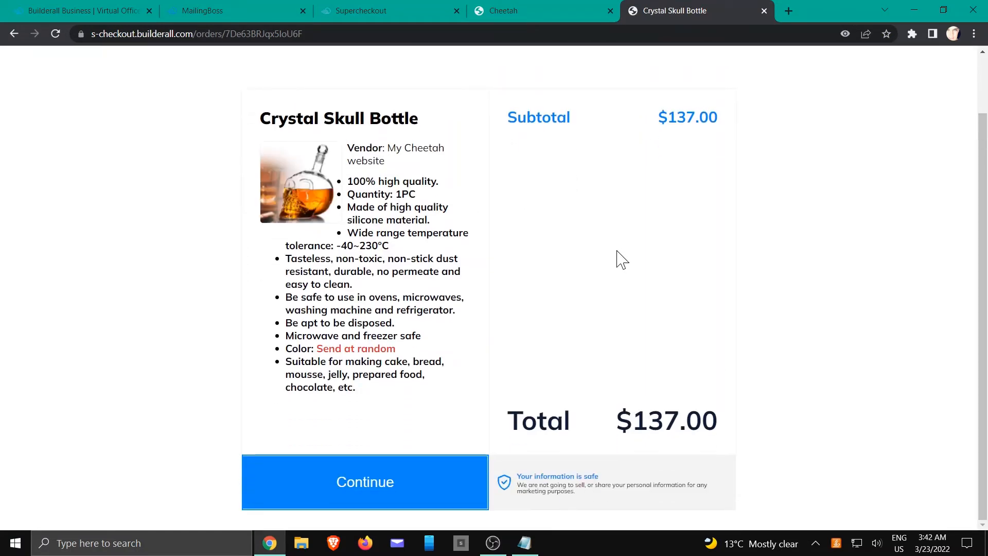
click(394, 486)
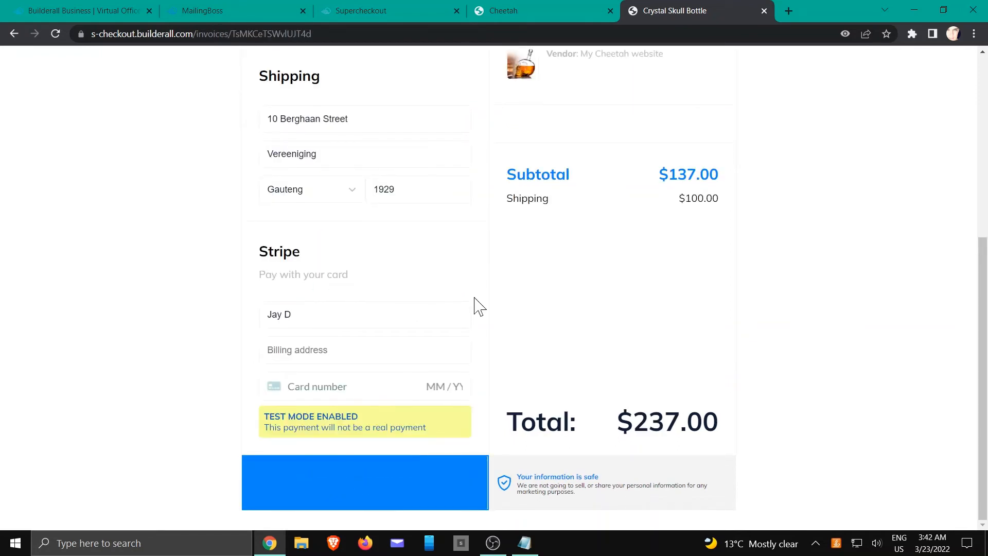
scroll(432, 241, up, 2)
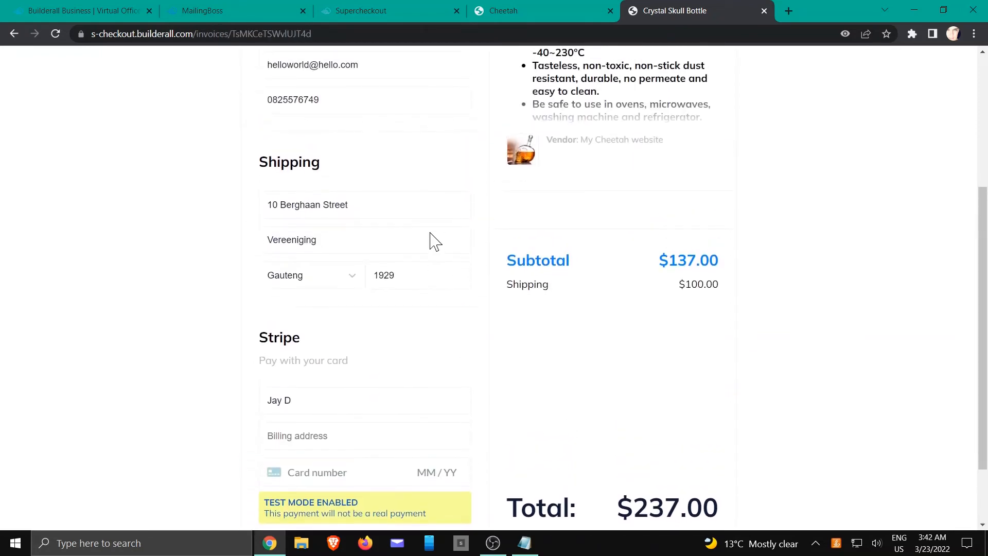
scroll(432, 233, up, 4)
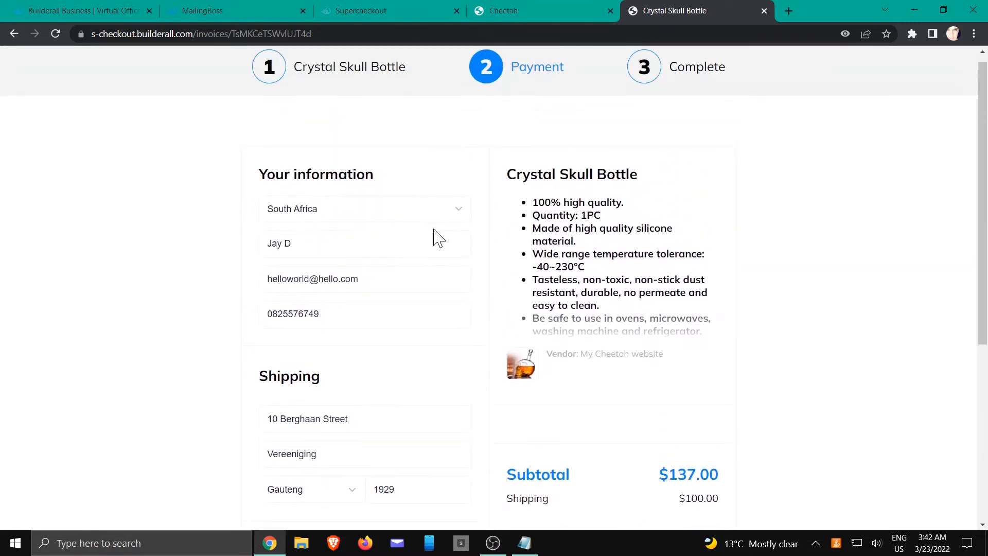
scroll(335, 326, down, 4)
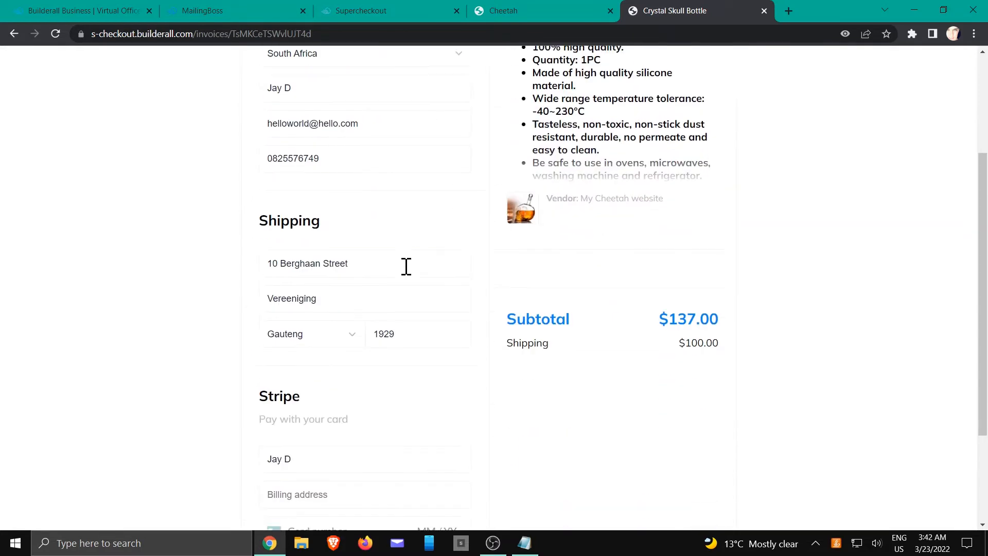
scroll(363, 389, down, 1)
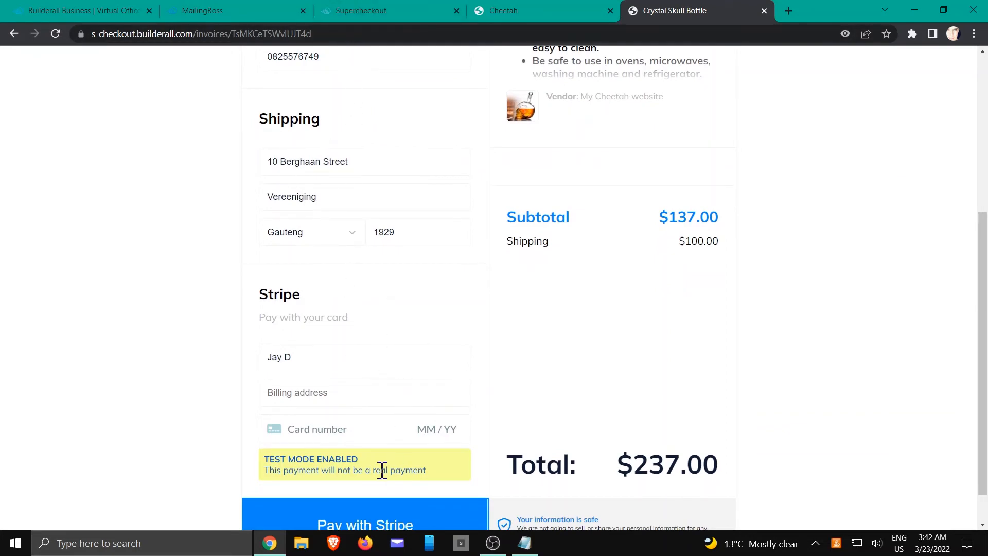
scroll(382, 469, down, 1)
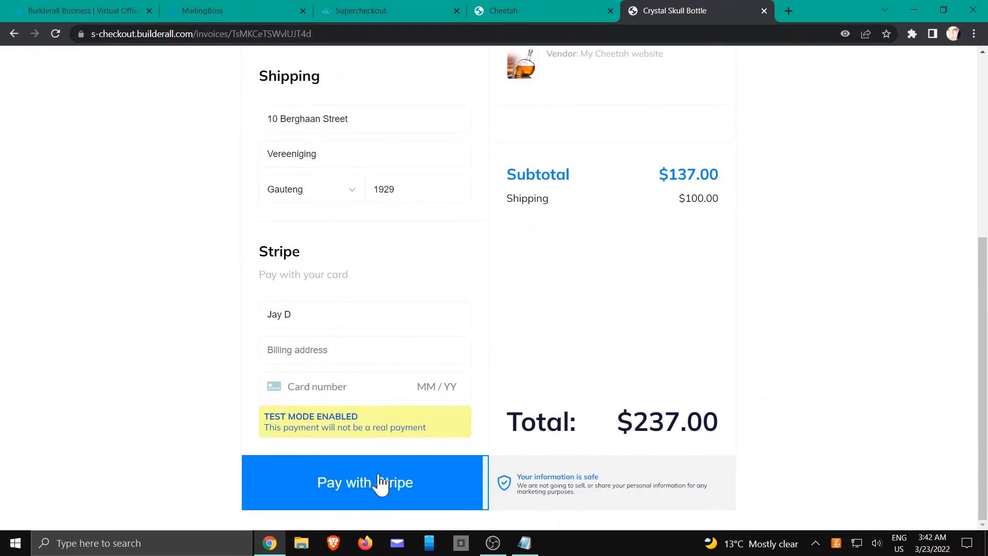
- Reopen Crystal Skull Bottle's Integrations to review the FStep, SStep and FComplete tracking, then go to Cheetah
click(356, 11)
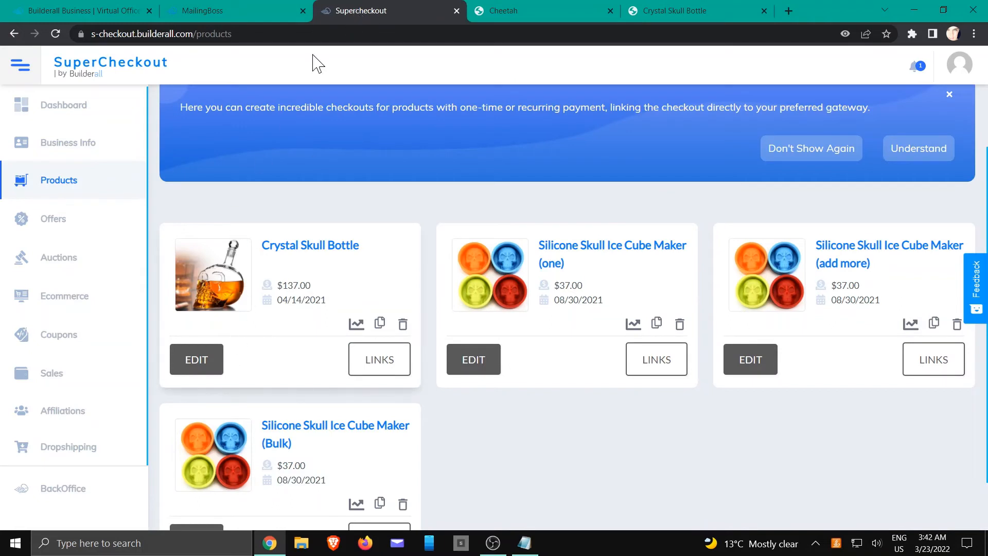
click(190, 370)
scroll(324, 371, down, 3)
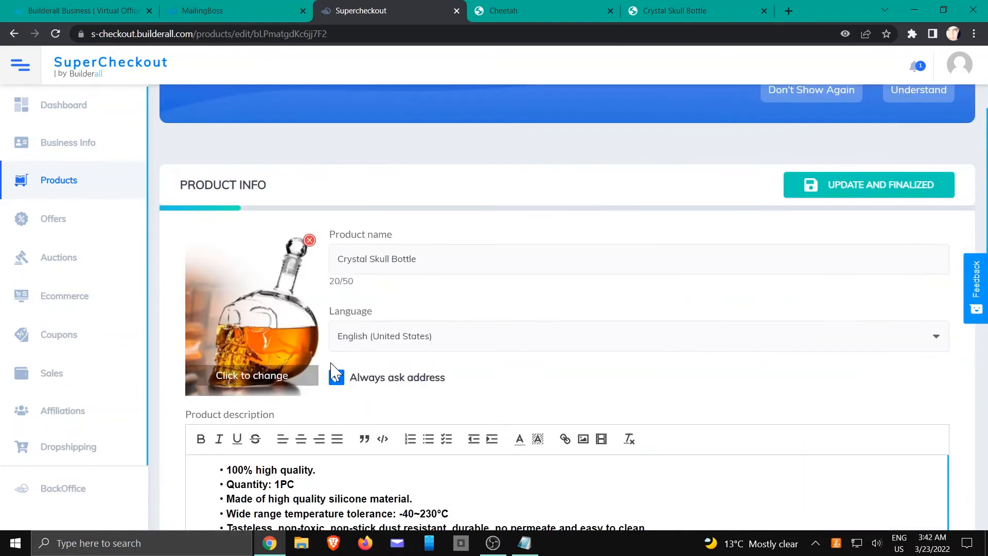
scroll(332, 369, down, 8)
scroll(293, 339, down, 5)
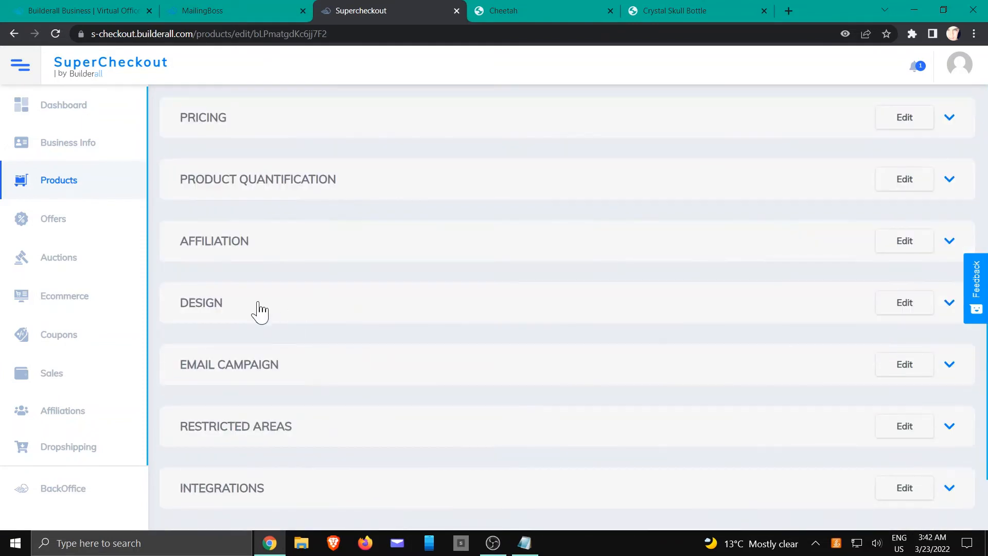
scroll(260, 408, down, 2)
click(256, 405)
scroll(350, 381, down, 5)
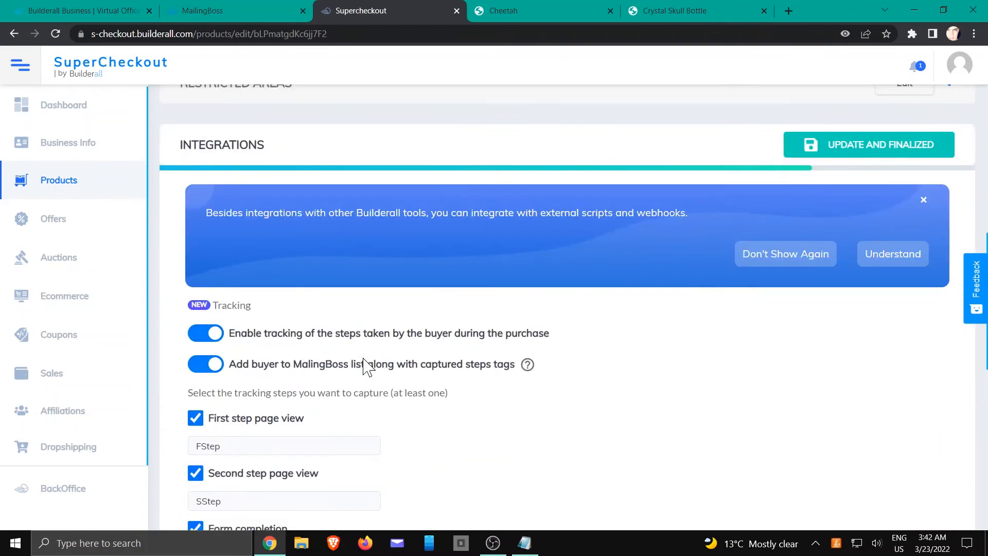
scroll(366, 362, down, 3)
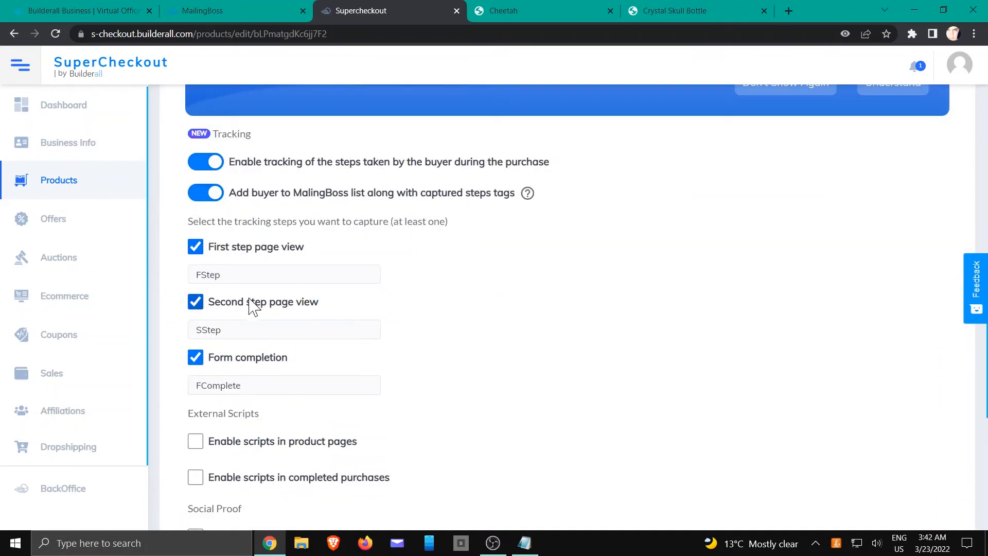
click(560, 13)
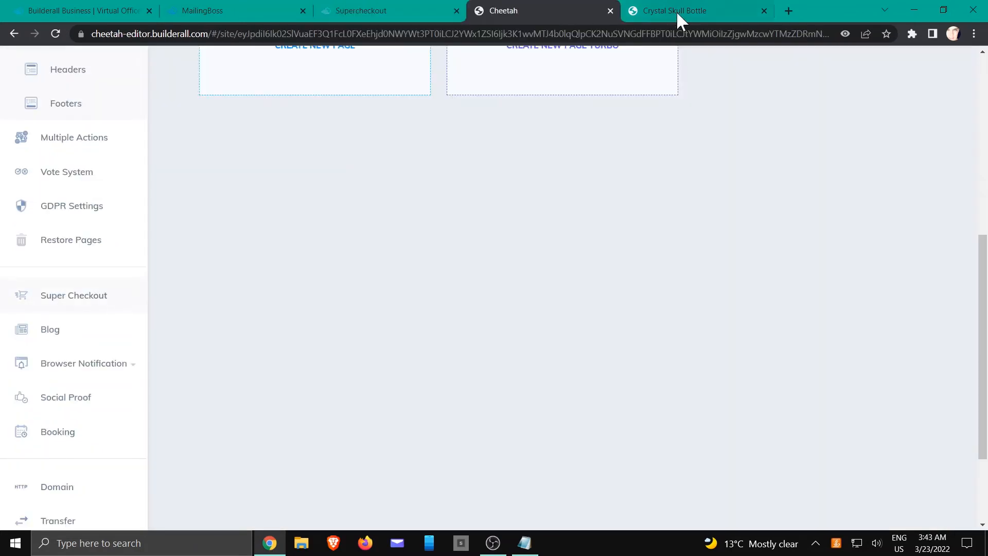
- On the Crystal Skull Bottle checkout, autofill the billing details from a saved address
click(676, 11)
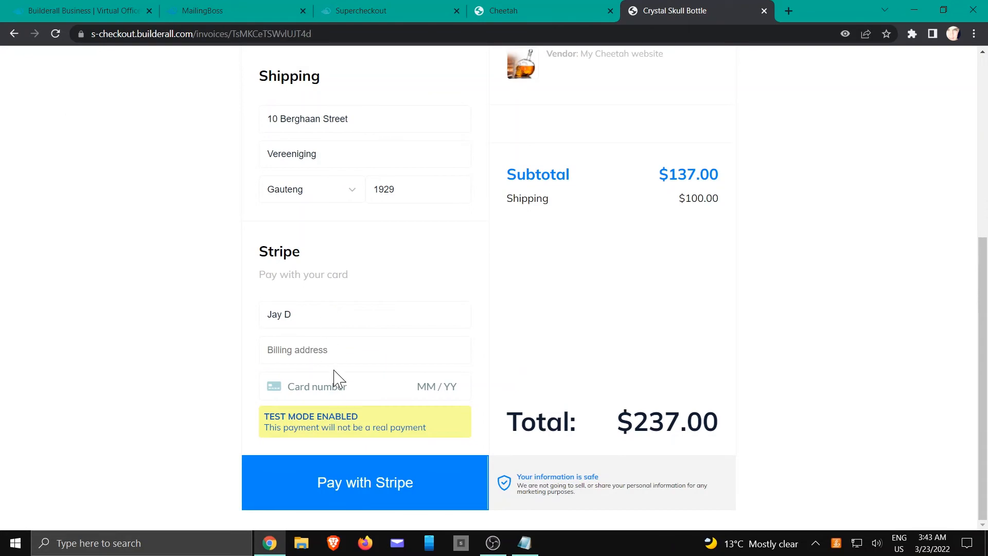
scroll(337, 378, up, 1)
click(320, 393)
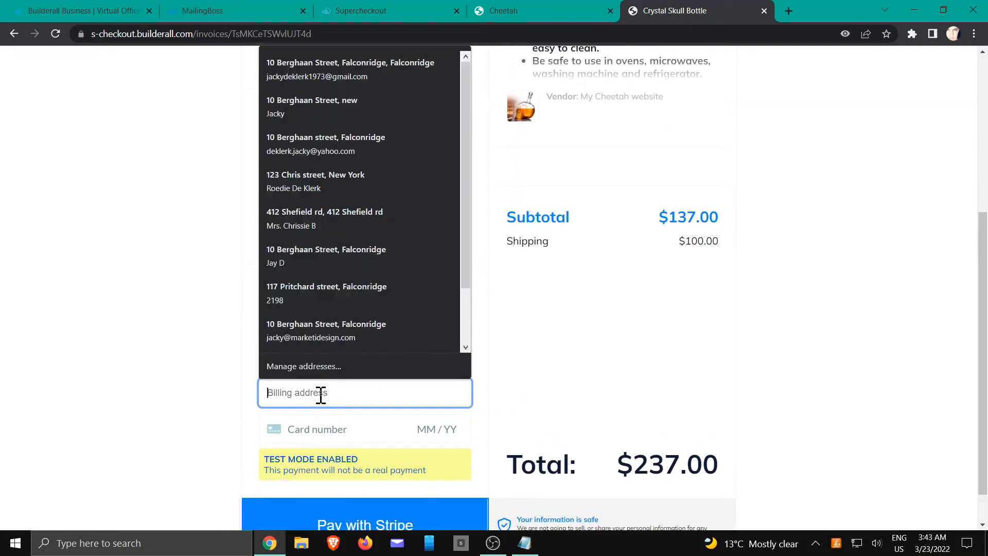
click(300, 189)
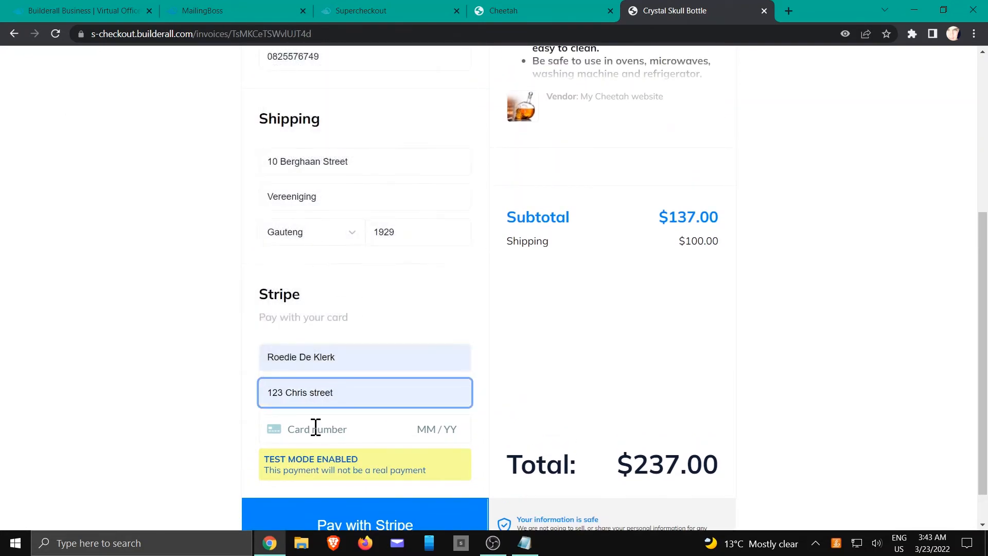
click(351, 394)
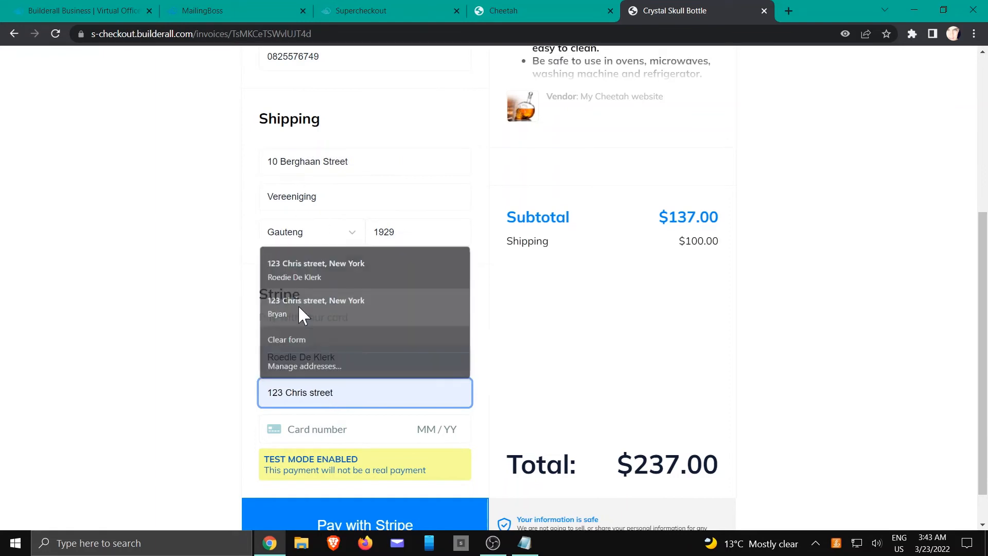
- Pay with the Stripe test card, expiry 04/24, CVC 123, ZIP 10011
click(348, 429)
text(42424242)
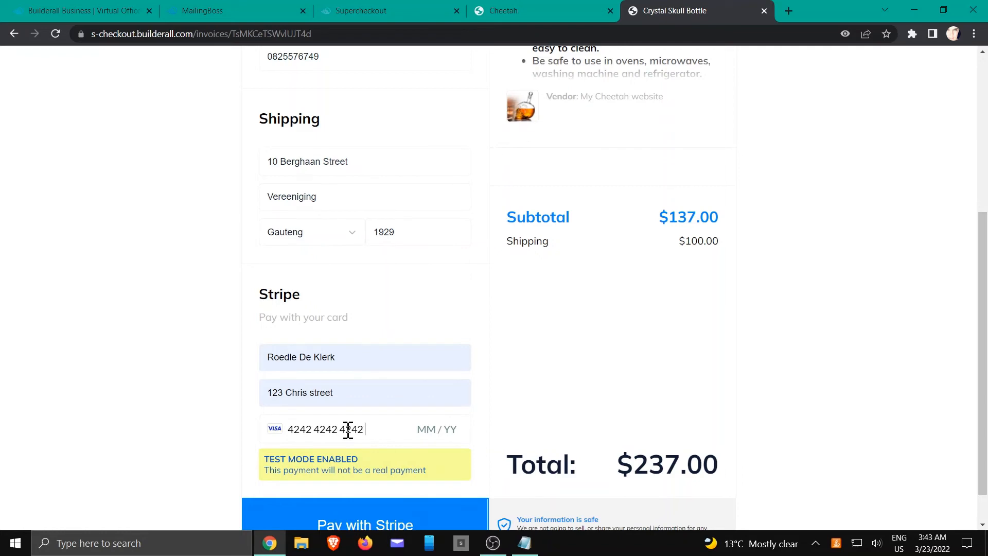
text(42424242204)
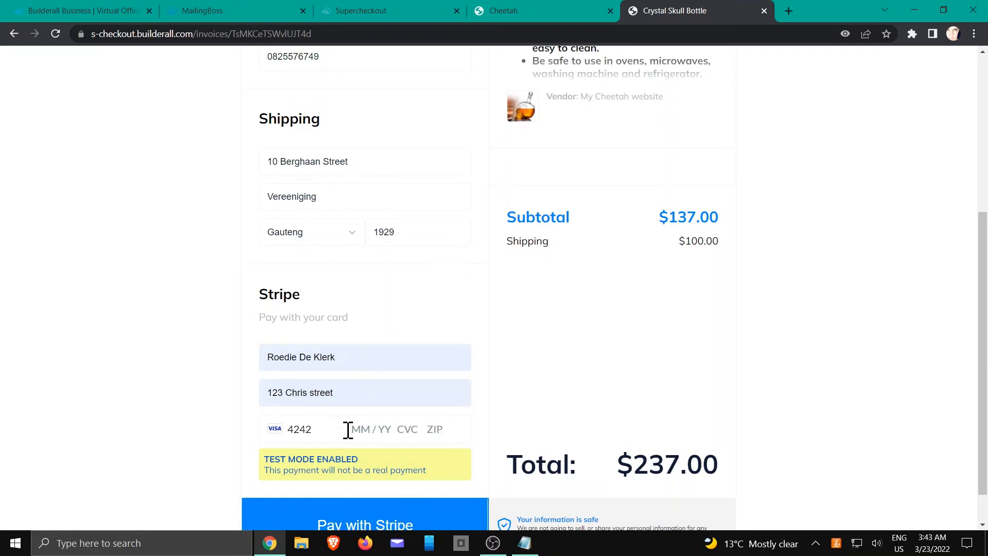
text(241231)
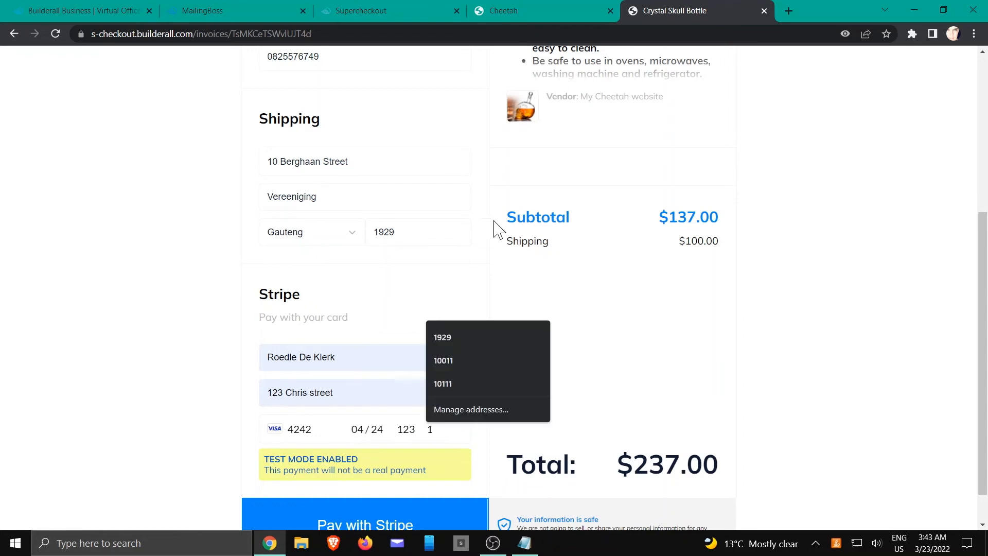
click(455, 360)
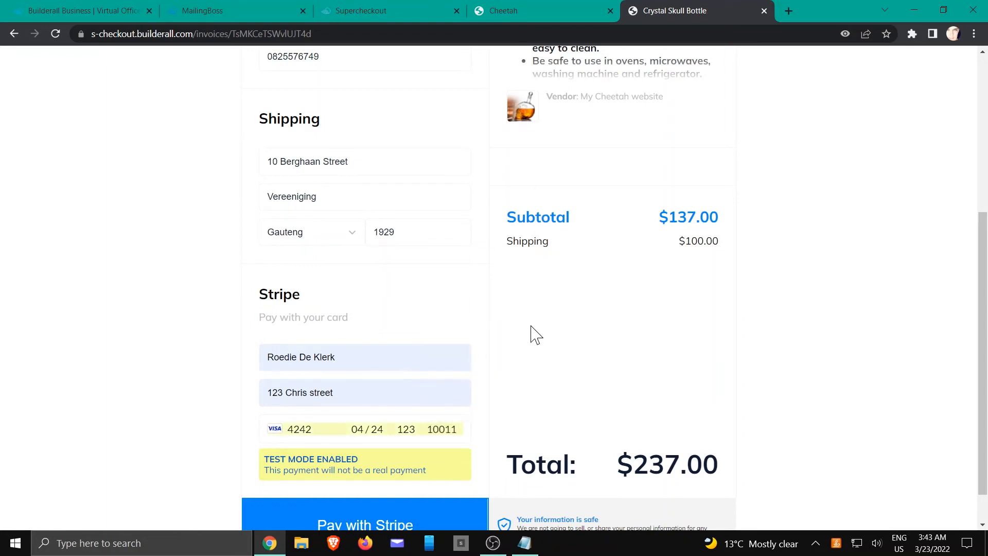
scroll(535, 334, down, 1)
click(363, 493)
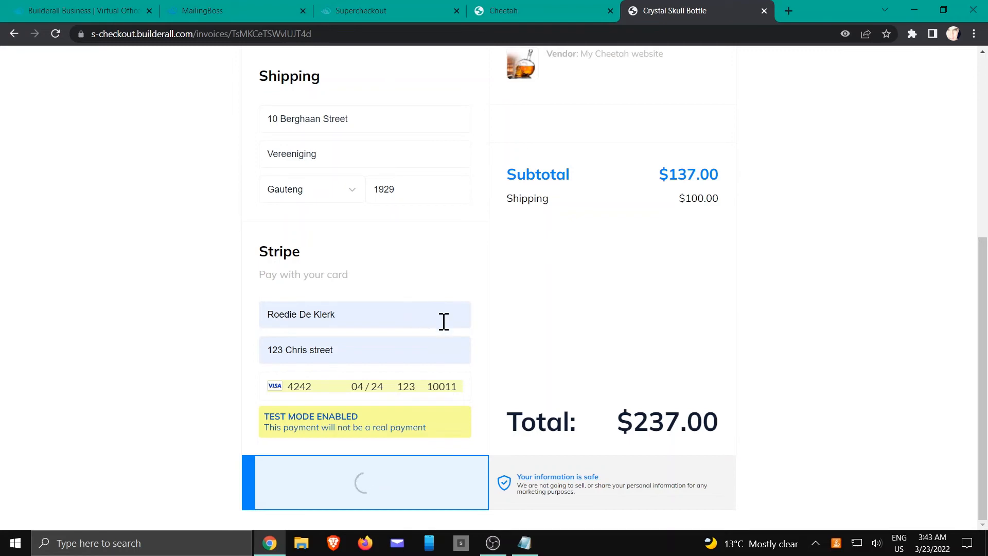
- Look over the SuperCheckout settings and Cheetah tabs, then return to the checkout result
click(388, 11)
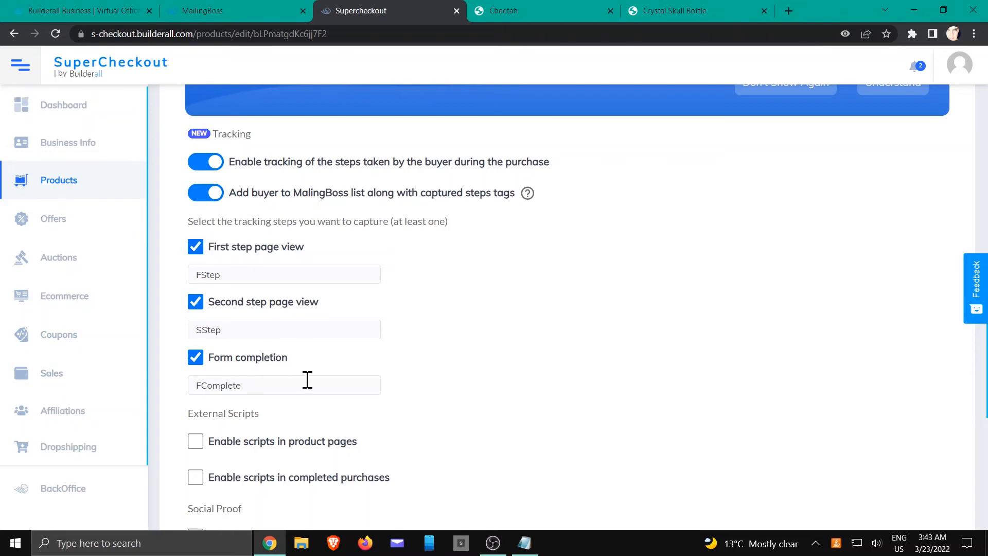
click(516, 13)
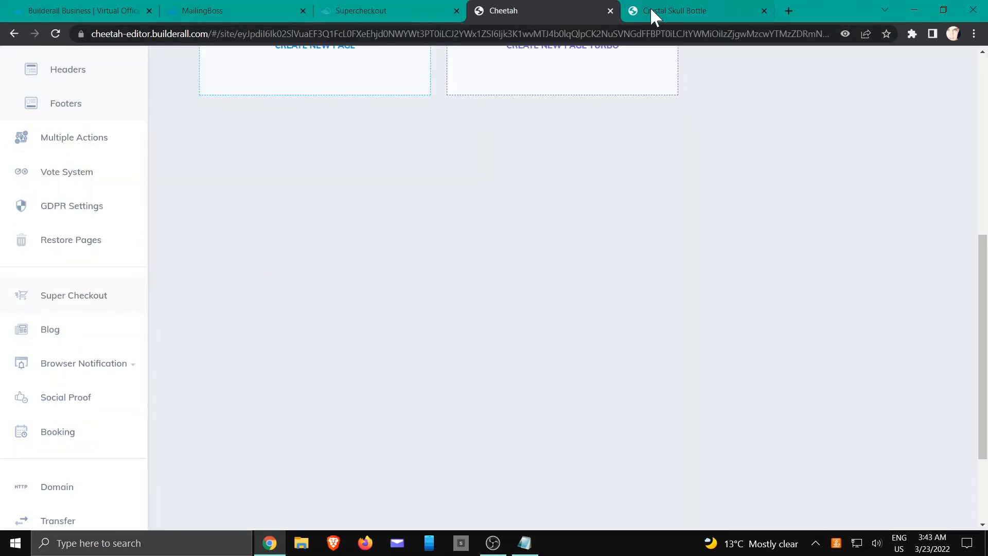
click(679, 12)
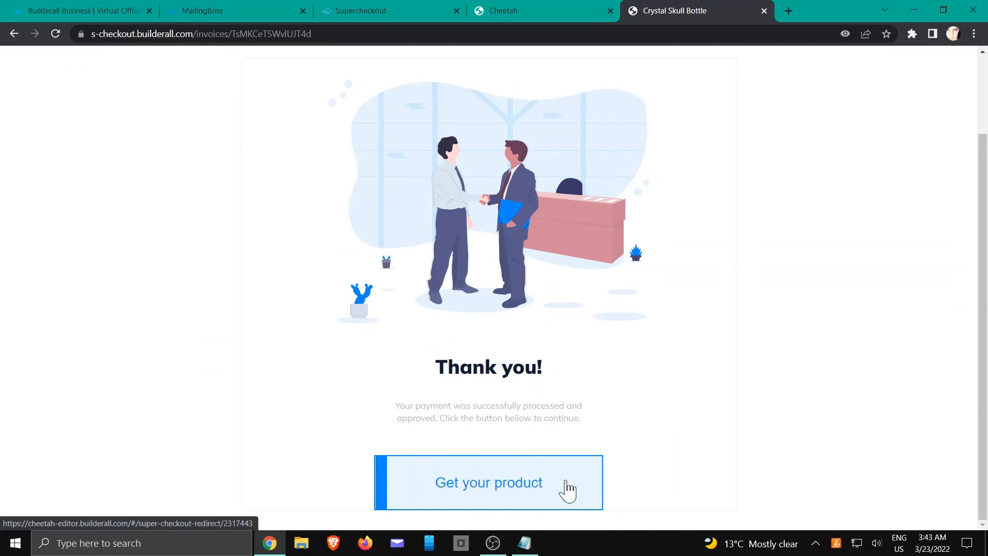
- Reload MailingBoss's lists and confirm SCTracking now shows 1 subscriber
click(237, 10)
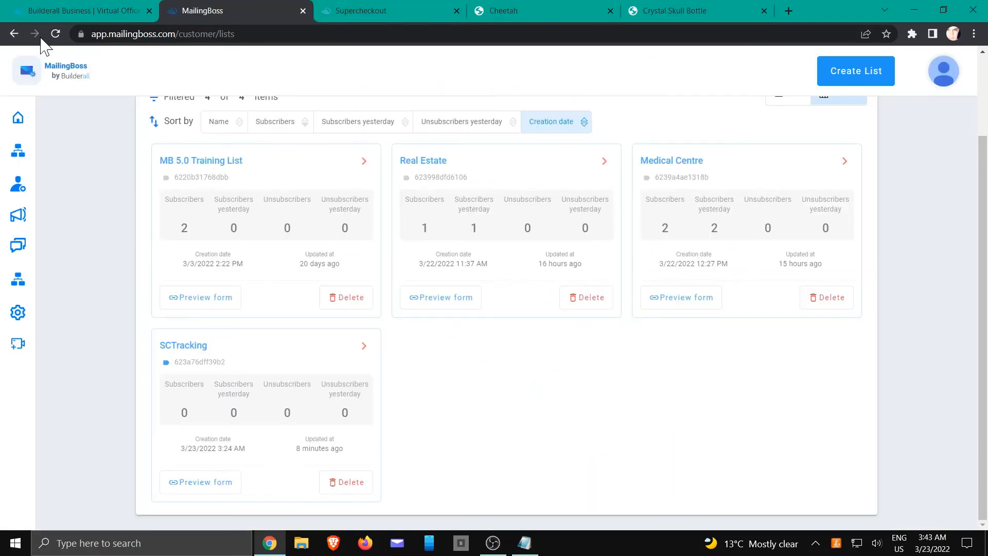
click(56, 34)
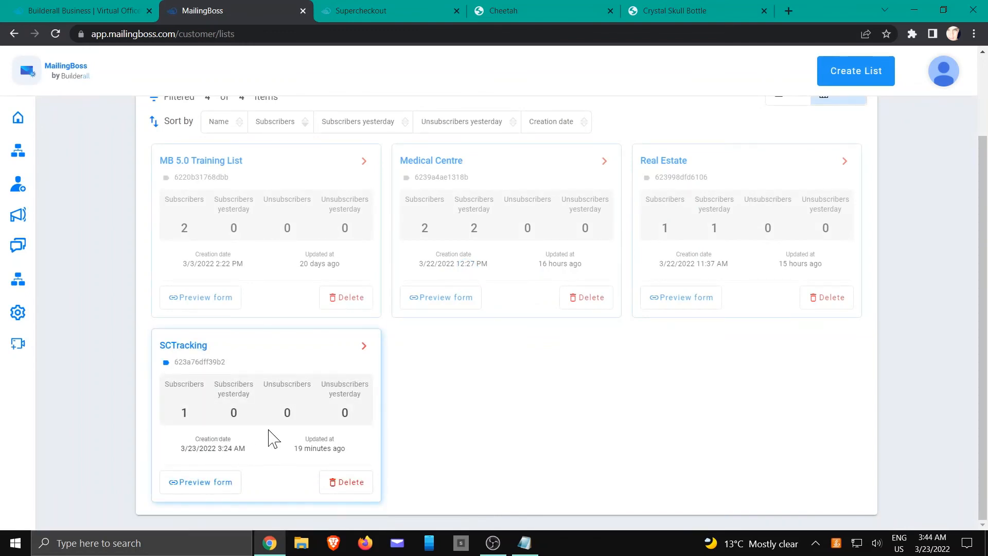
click(364, 346)
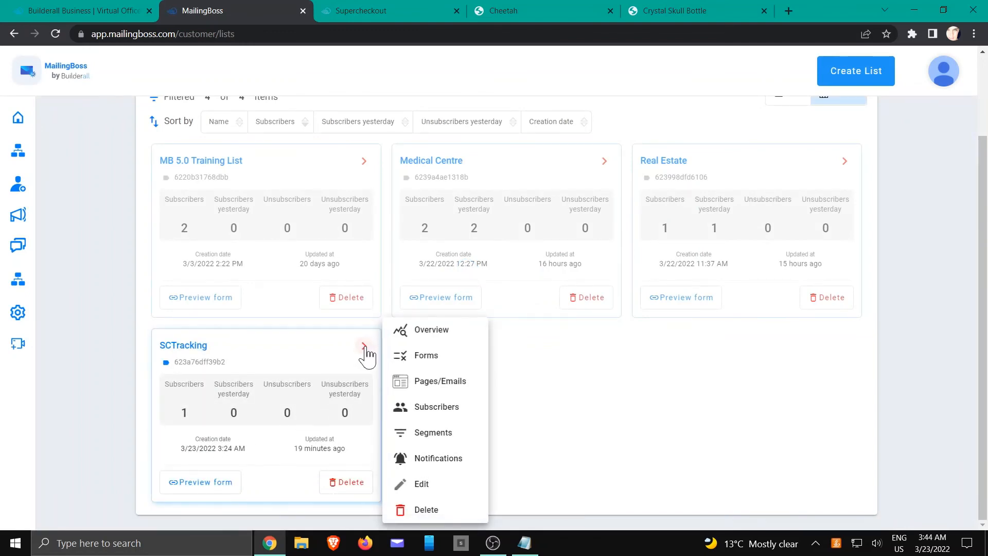
- Open the test buyer's Overview in the SCTracking subscribers list to check its FStep, SStep, FComplete and invoice tags
click(433, 412)
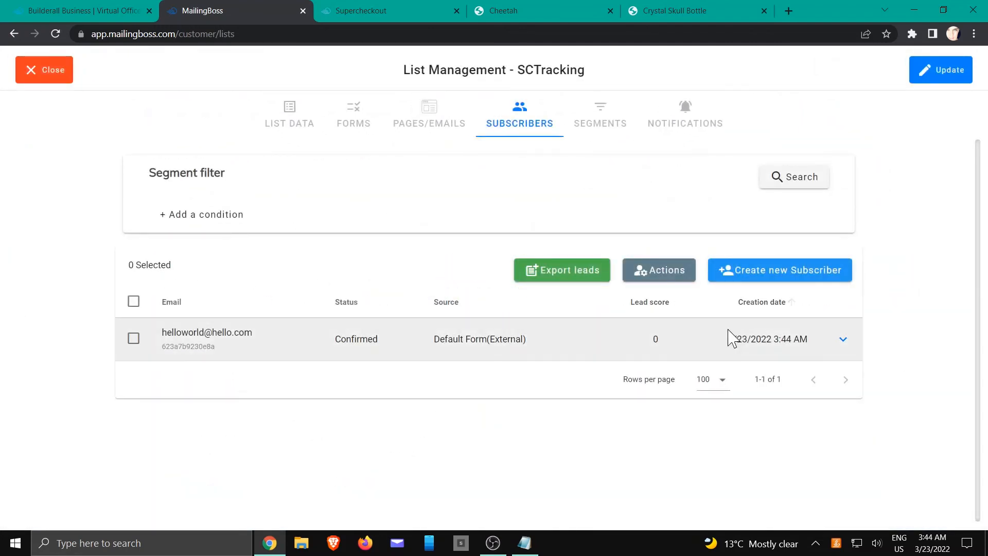
click(844, 340)
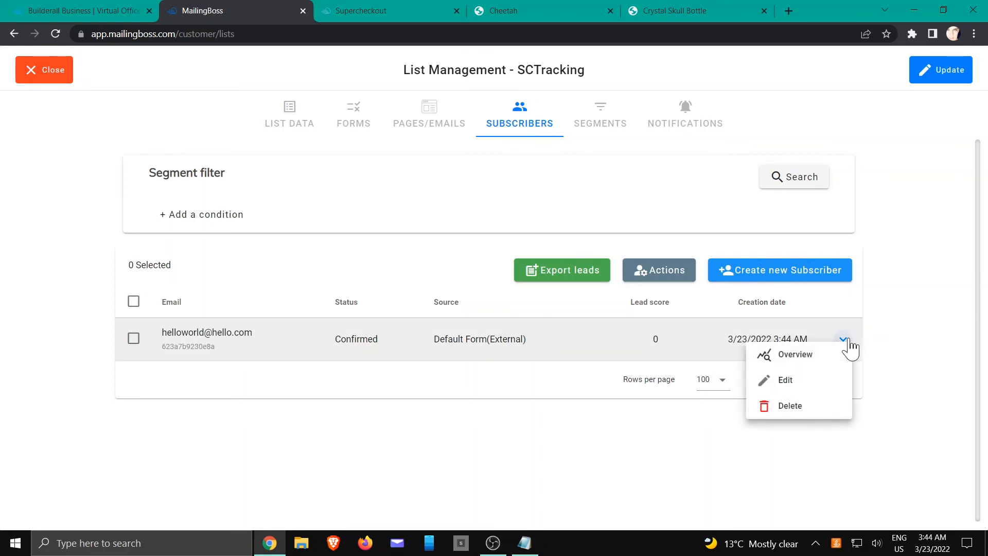
click(806, 354)
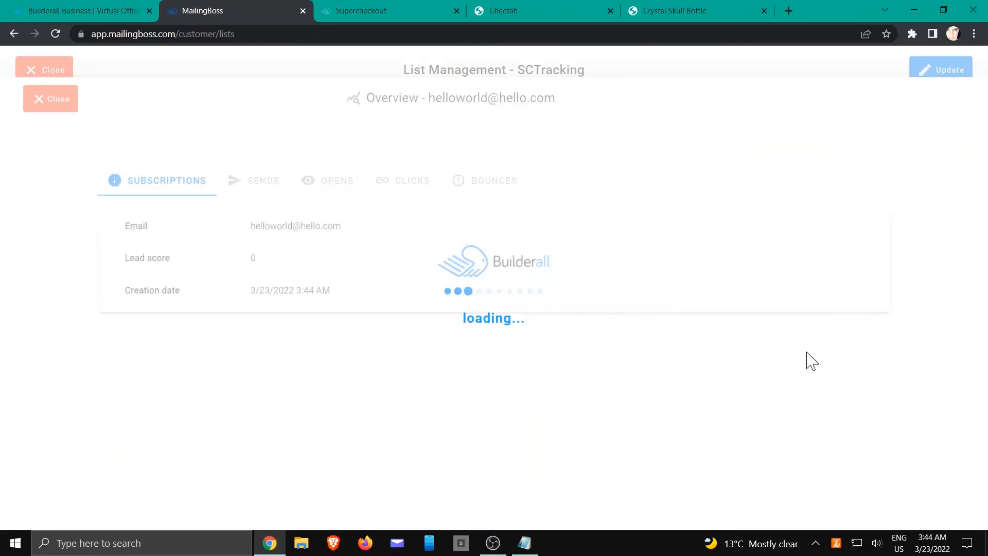